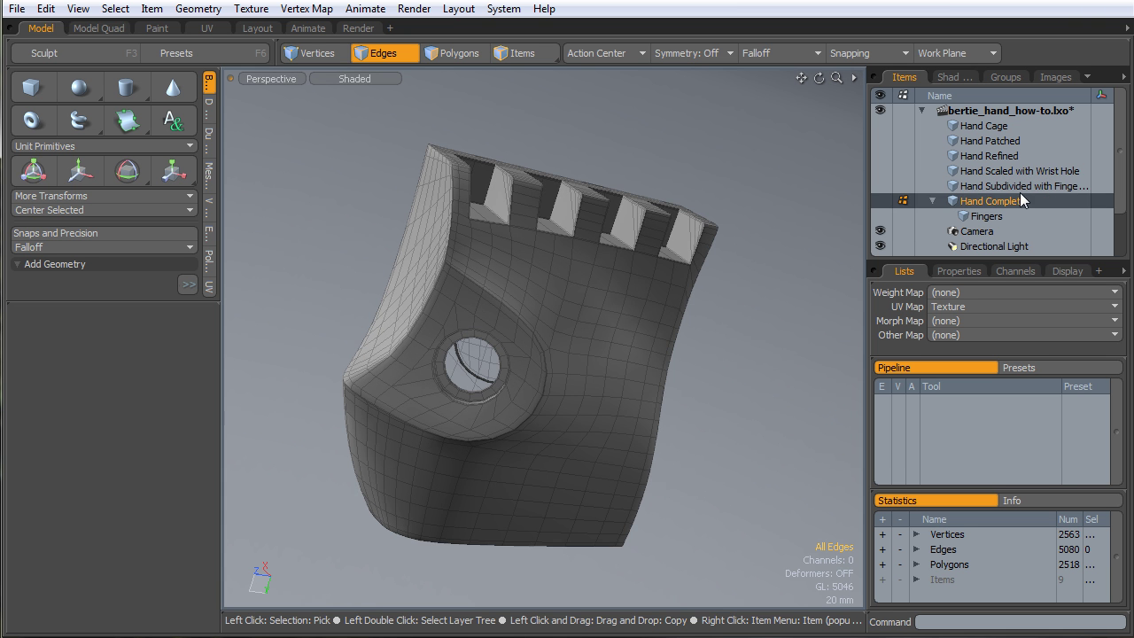
# Compare the finger sockets of the Hand Subdivided with Fingers mesh against those of the Hand Complete mesh
pyautogui.click(1001, 186)
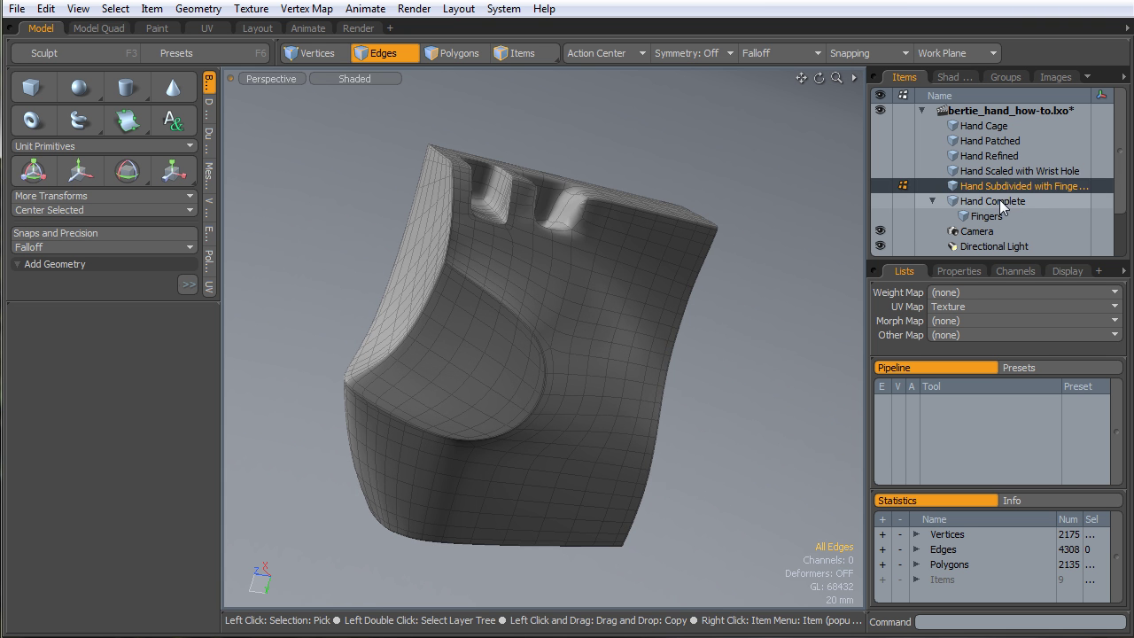
pyautogui.click(992, 201)
pyautogui.keyDown('alt'); pyautogui.moveTo(540, 329); pyautogui.dragTo(594, 328); pyautogui.keyUp('alt')
pyautogui.click(1001, 186)
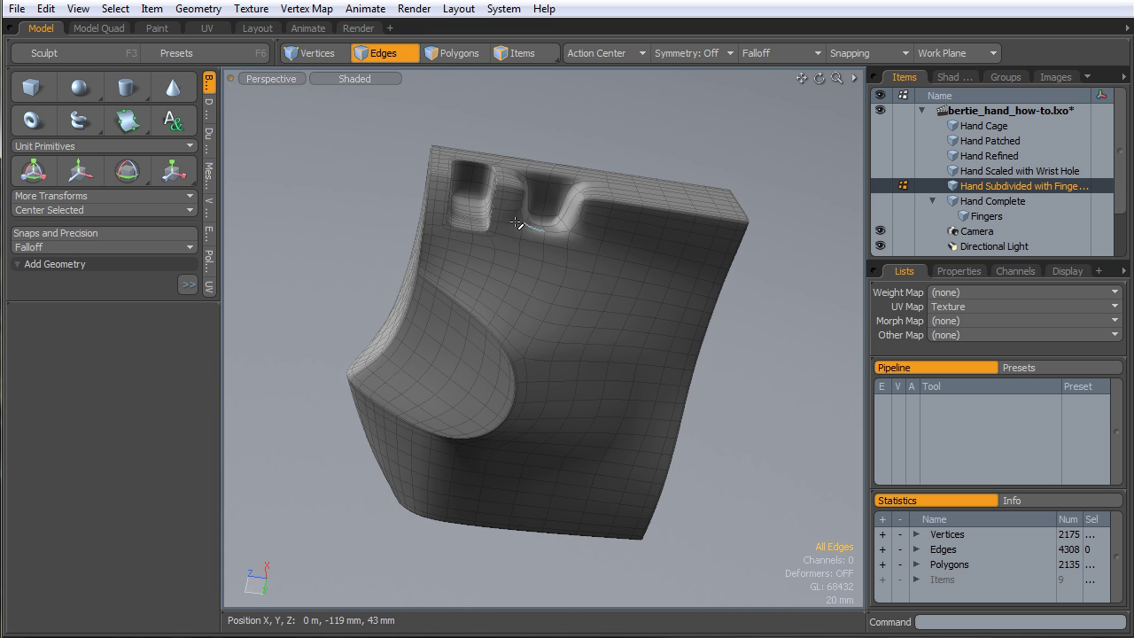
pyautogui.keyDown('ctrl'); pyautogui.keyDown('alt'); pyautogui.moveTo(620, 278); pyautogui.dragTo(582, 195); pyautogui.keyUp('alt'); pyautogui.keyUp('ctrl')
pyautogui.keyDown('alt'); pyautogui.moveTo(523, 260); pyautogui.dragTo(649, 212); pyautogui.keyUp('alt')
pyautogui.keyDown('alt'); pyautogui.moveTo(536, 321); pyautogui.dragTo(576, 317); pyautogui.keyUp('alt')
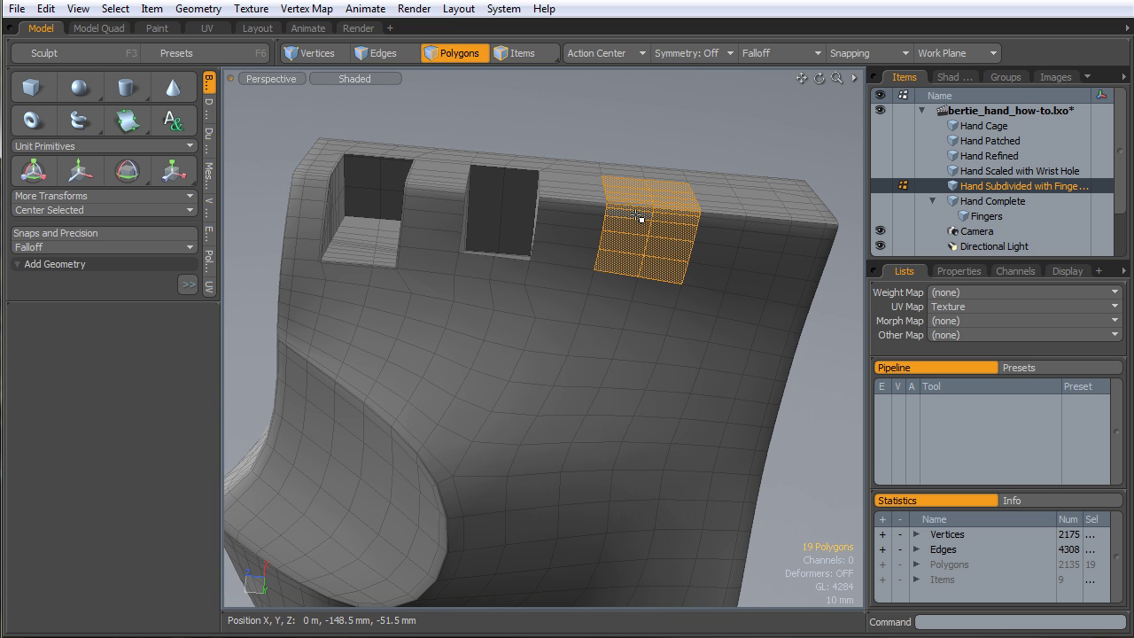
pyautogui.keyDown('alt'); pyautogui.moveTo(616, 238); pyautogui.dragTo(550, 303); pyautogui.keyUp('alt')
# Show the Hand Complete mesh and check it in the front, right and left views, ending in the perspective view
pyautogui.click(968, 209)
pyautogui.hotkey('ctrl', 'space')
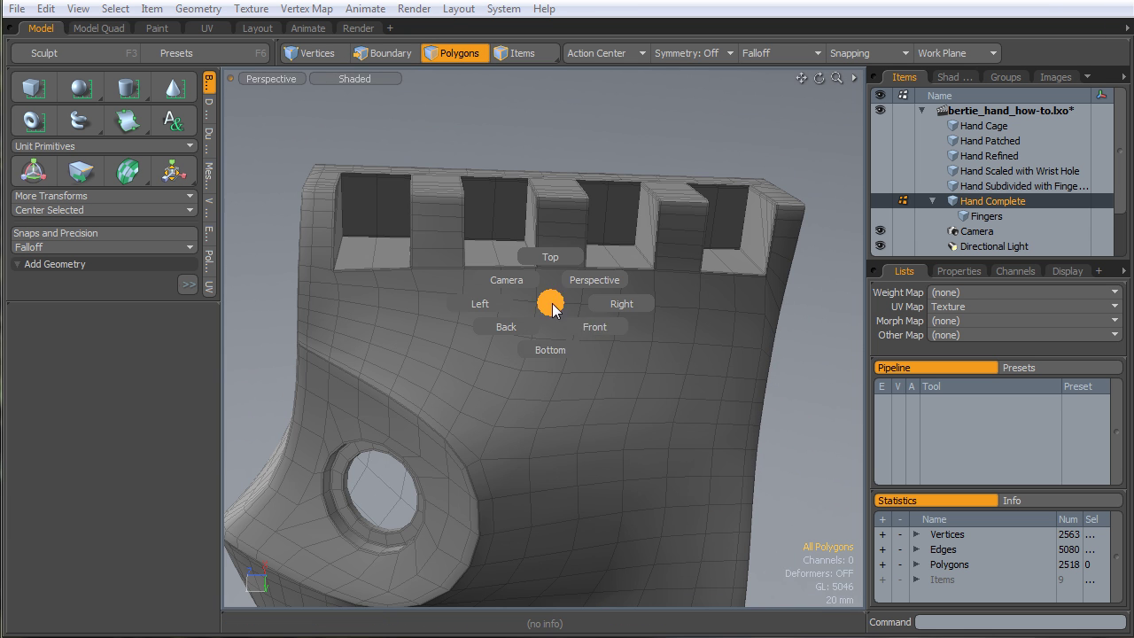
pyautogui.click(589, 327)
pyautogui.hotkey('ctrl', 'space')
pyautogui.click(652, 324)
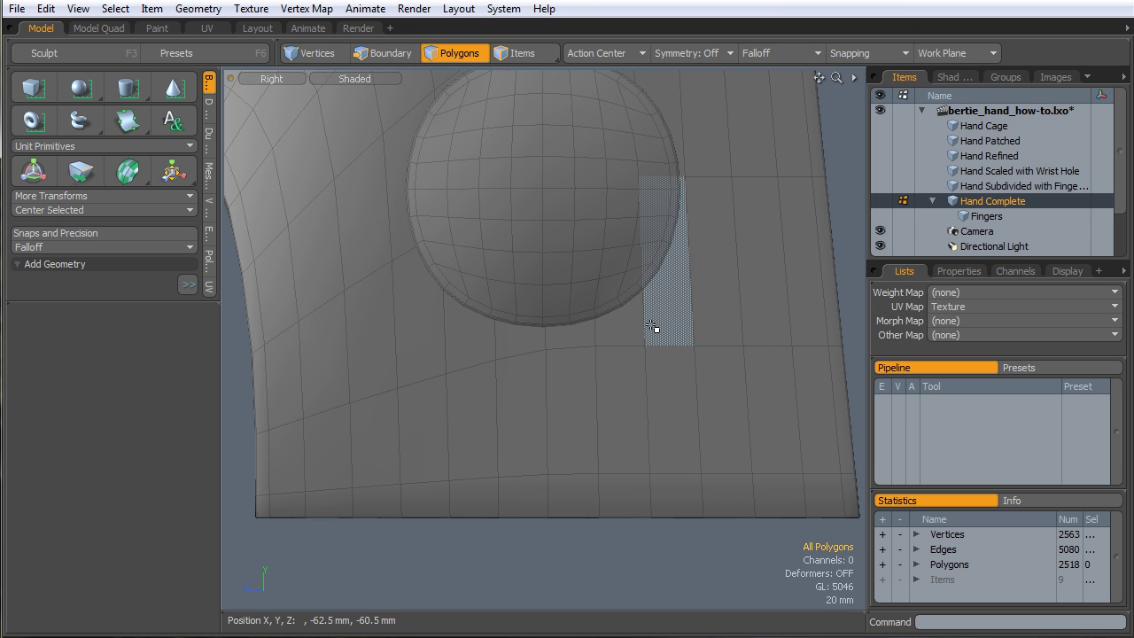
pyautogui.hotkey('ctrl', 'space')
pyautogui.click(603, 321)
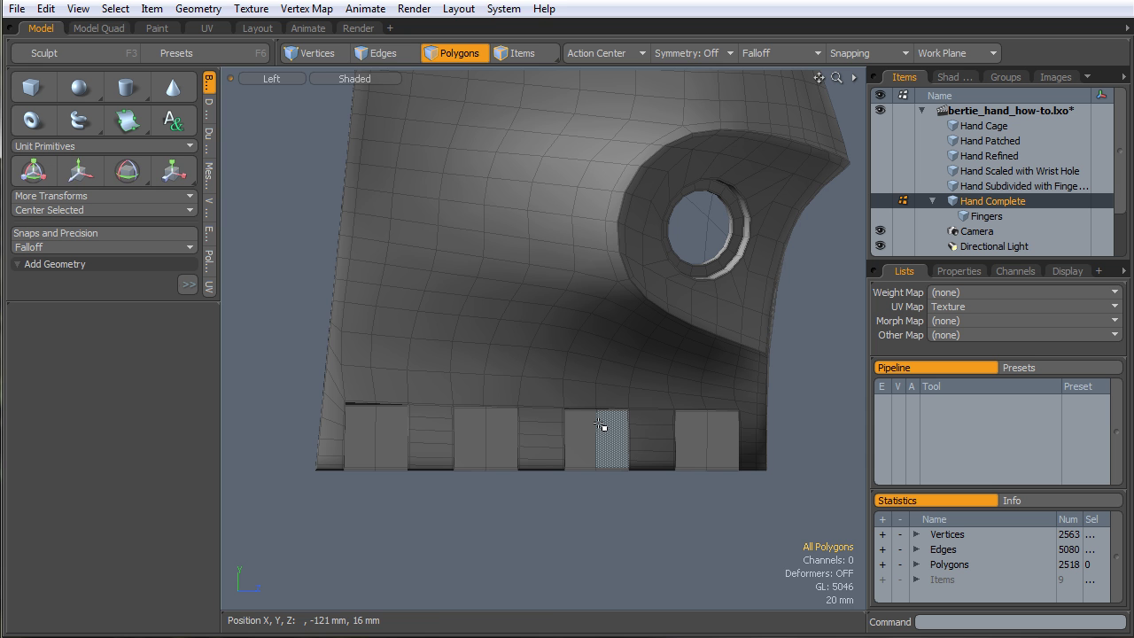
pyautogui.hotkey('ctrl', 'space')
pyautogui.click(653, 400)
# Toggle subdivision on the Hand Complete mesh to compare its smoothed and faceted forms, leaving subdivision on
pyautogui.keyDown('alt'); pyautogui.moveTo(638, 387); pyautogui.dragTo(565, 422); pyautogui.keyUp('alt')
pyautogui.press('Tab')
pyautogui.press('Tab')
pyautogui.keyDown('ctrl'); pyautogui.keyDown('alt'); pyautogui.moveTo(643, 223); pyautogui.dragTo(762, 204); pyautogui.keyUp('alt'); pyautogui.keyUp('ctrl')
pyautogui.keyDown('alt'); pyautogui.moveTo(761, 203); pyautogui.dragTo(664, 302); pyautogui.keyUp('alt')
pyautogui.press('Tab')
pyautogui.keyDown('alt'); pyautogui.moveTo(620, 222); pyautogui.dragTo(520, 308); pyautogui.keyUp('alt')
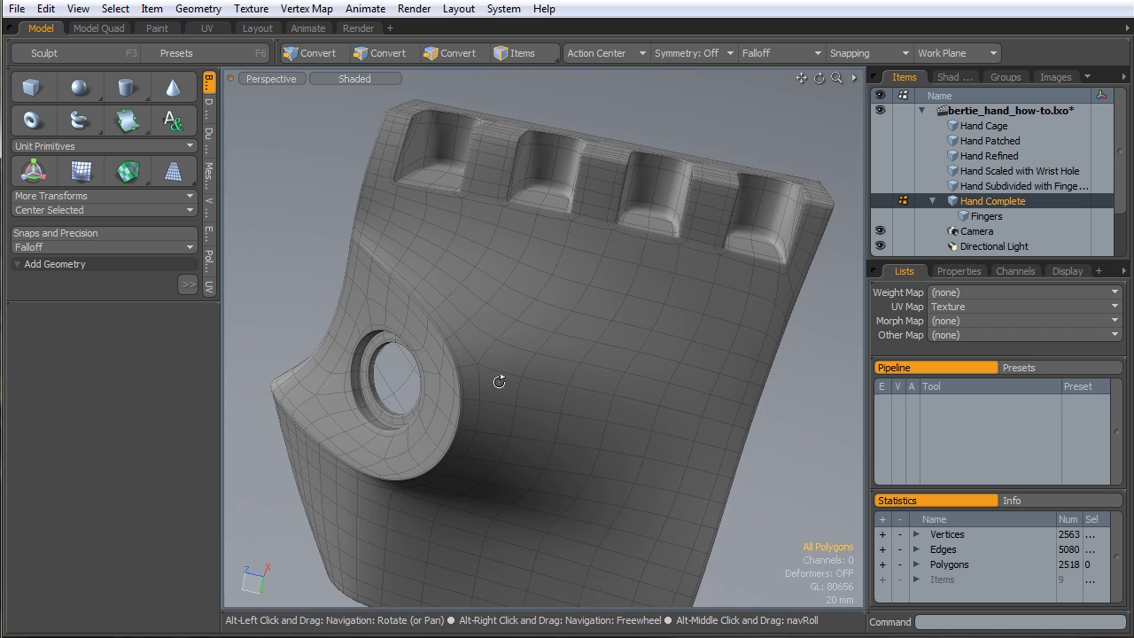
# Examine the smoothed finger sockets and the stepped thumb hole on the palm from several angles
pyautogui.keyDown('alt'); pyautogui.moveTo(499, 382); pyautogui.dragTo(491, 185); pyautogui.keyUp('alt')
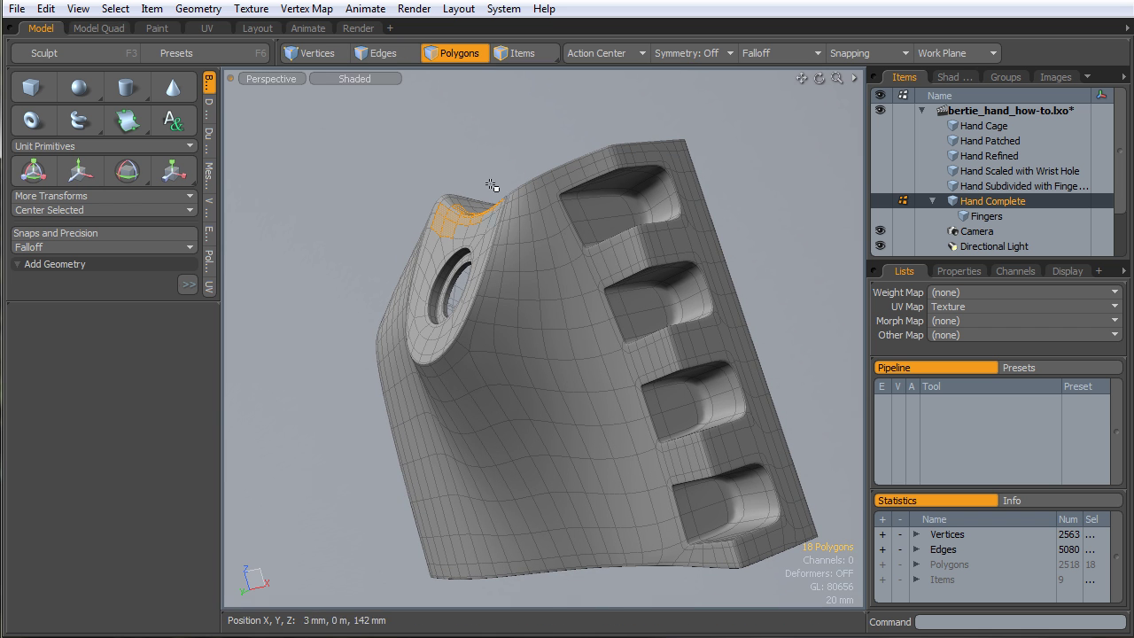
pyautogui.keyDown('alt'); pyautogui.moveTo(640, 215); pyautogui.dragTo(581, 294); pyautogui.keyUp('alt')
pyautogui.keyDown('ctrl'); pyautogui.keyDown('alt'); pyautogui.moveTo(554, 154); pyautogui.dragTo(533, 228); pyautogui.keyUp('alt'); pyautogui.keyUp('ctrl')
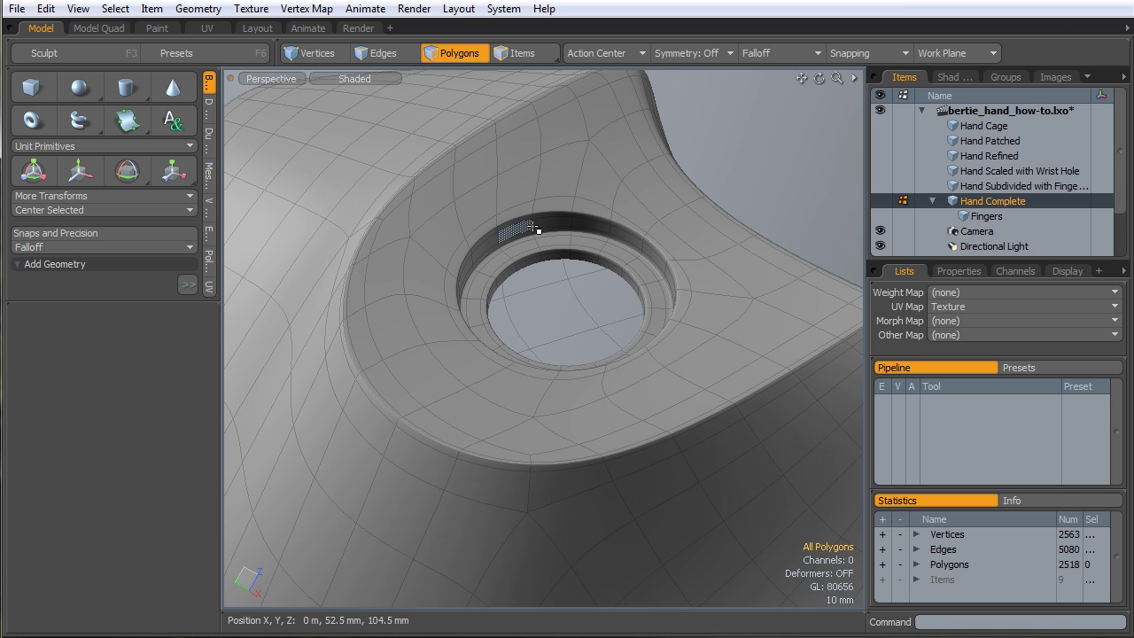
pyautogui.keyDown('alt'); pyautogui.moveTo(560, 281); pyautogui.dragTo(655, 319); pyautogui.keyUp('alt')
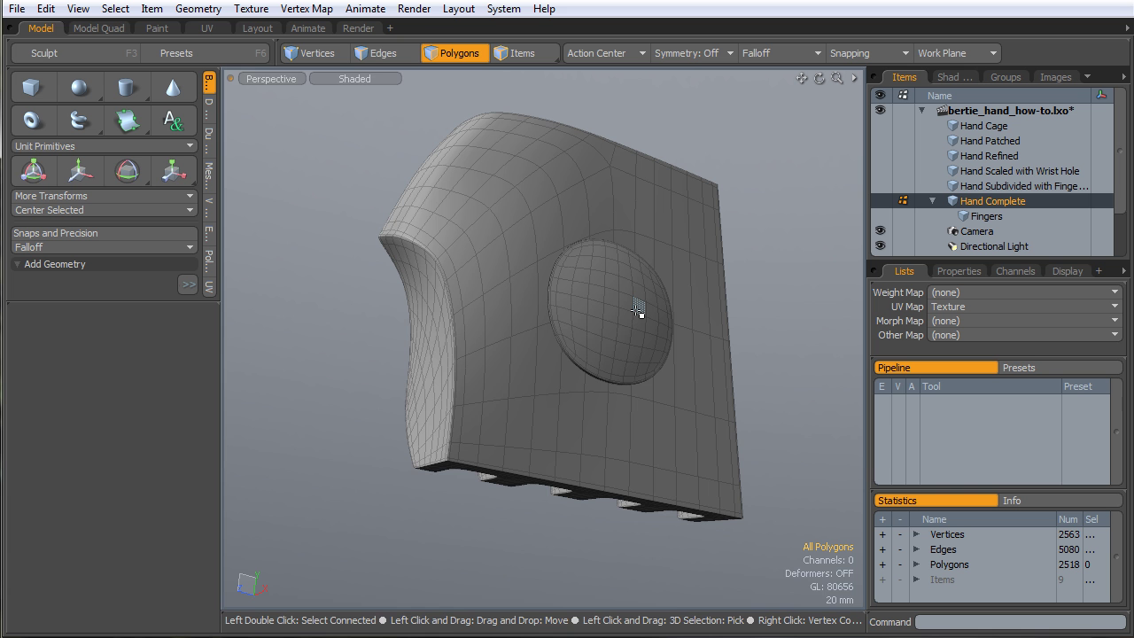
# Examine the raised round disc and the surrounding surface on the back of the hand
pyautogui.keyDown('alt'); pyautogui.moveTo(636, 308); pyautogui.dragTo(599, 302); pyautogui.keyUp('alt')
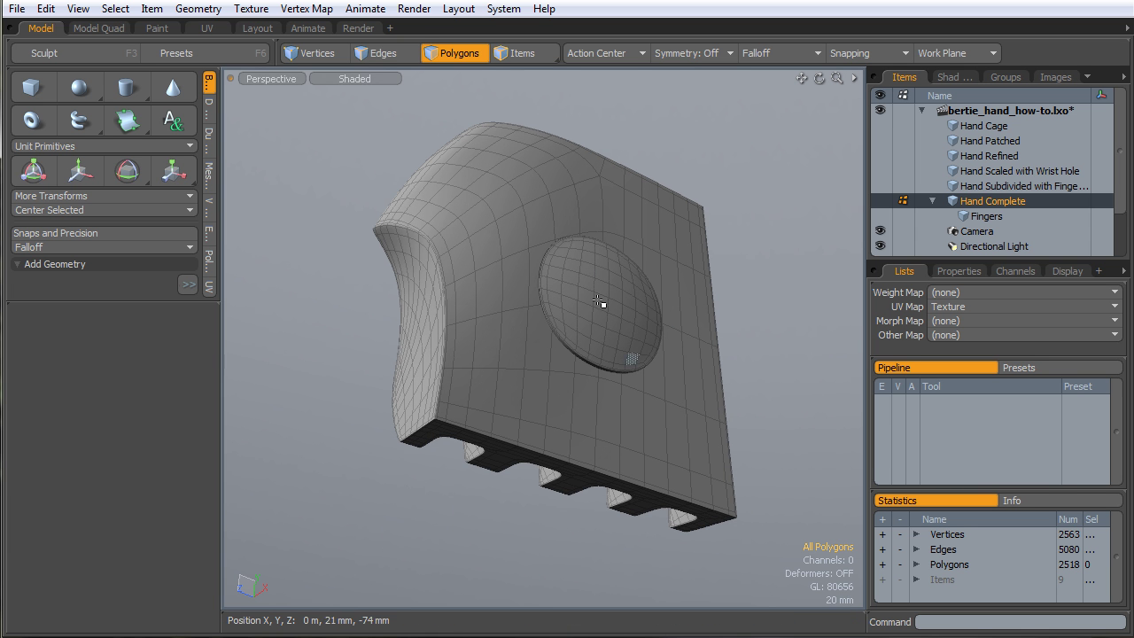
pyautogui.doubleClick(586, 284)
pyautogui.moveTo(698, 345)
pyautogui.keyDown('alt'); pyautogui.mouseDown()
pyautogui.moveTo(612, 306)
pyautogui.moveTo(645, 310)
pyautogui.moveTo(714, 354)
pyautogui.mouseUp(); pyautogui.keyUp('alt')
pyautogui.keyDown('alt'); pyautogui.moveTo(713, 354); pyautogui.dragTo(640, 363); pyautogui.keyUp('alt')
pyautogui.click(723, 390)
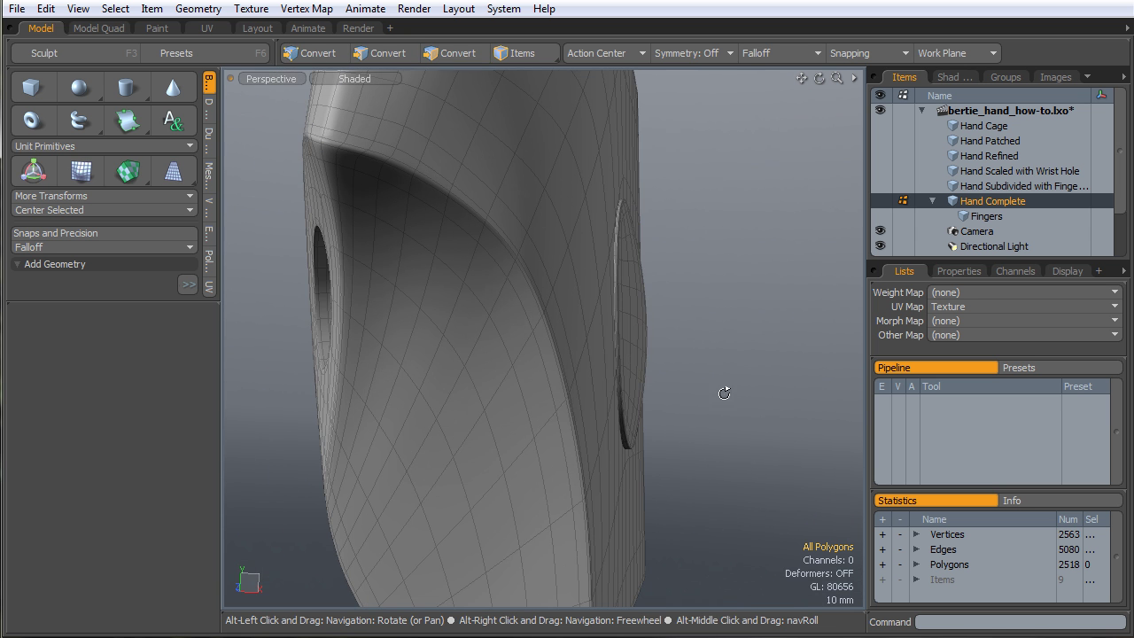
pyautogui.keyDown('alt'); pyautogui.moveTo(723, 390); pyautogui.dragTo(486, 317); pyautogui.keyUp('alt')
pyautogui.keyDown('ctrl'); pyautogui.keyDown('alt'); pyautogui.moveTo(641, 339); pyautogui.dragTo(609, 275); pyautogui.keyUp('alt'); pyautogui.keyUp('ctrl')
pyautogui.moveTo(580, 193)
pyautogui.mouseDown()
pyautogui.moveTo(724, 347)
pyautogui.moveTo(578, 434)
pyautogui.moveTo(577, 168)
pyautogui.mouseUp()
pyautogui.click(739, 377)
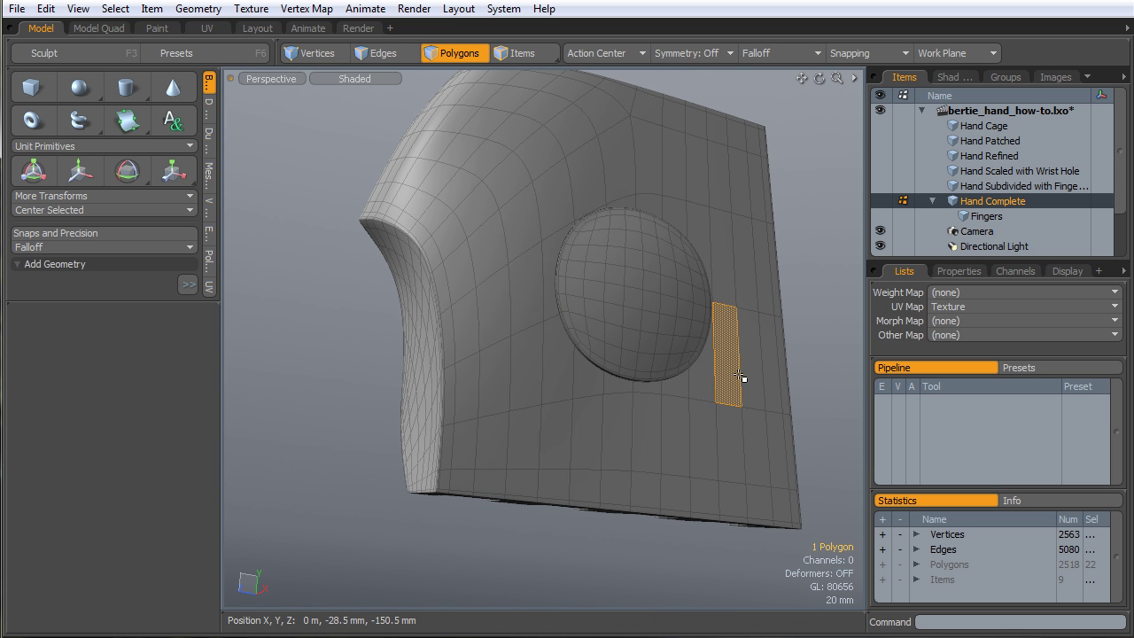
pyautogui.doubleClick(780, 366)
pyautogui.click(369, 223)
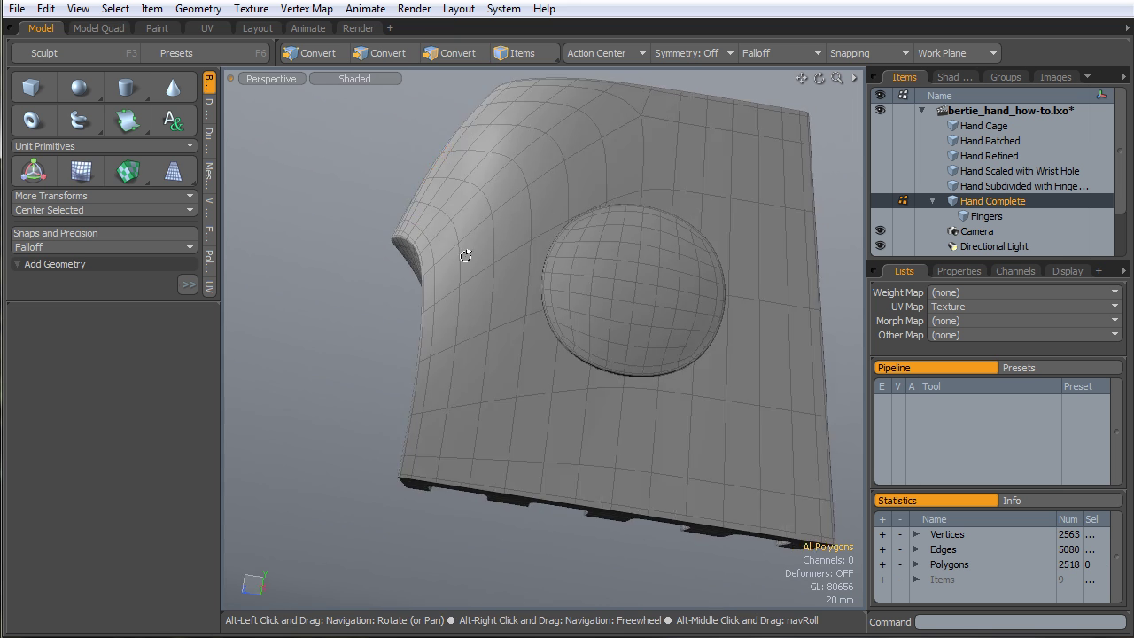
pyautogui.keyDown('alt'); pyautogui.moveTo(464, 253); pyautogui.dragTo(789, 285); pyautogui.keyUp('alt')
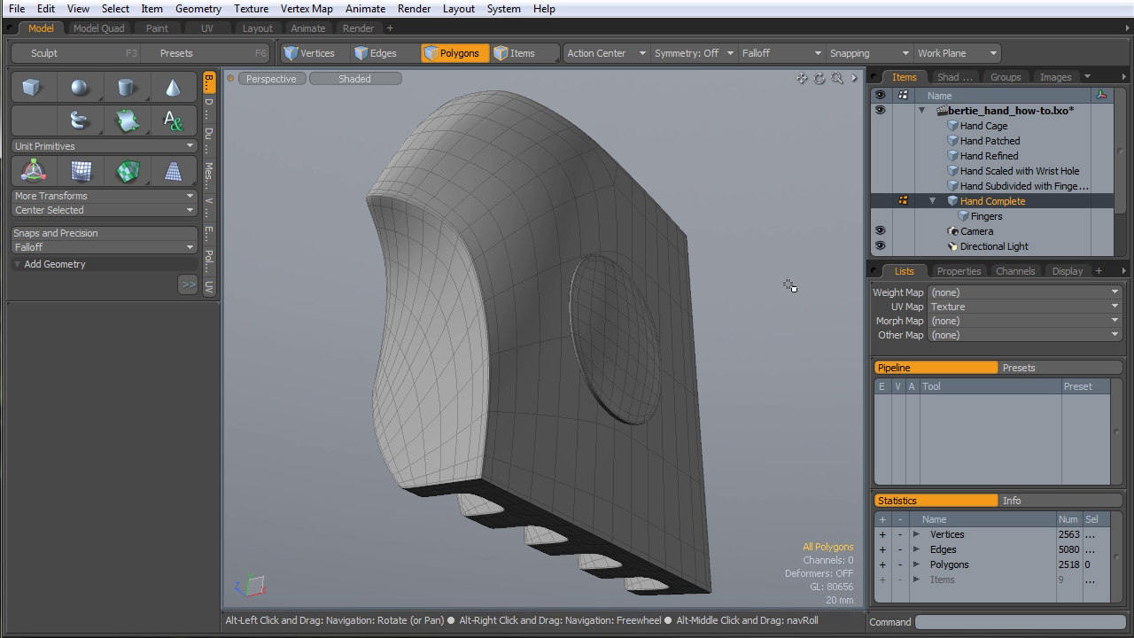
# Preview the bertie03 reference image to study the robot's hand, and close the preview
pyautogui.click(961, 78)
pyautogui.click(1010, 77)
pyautogui.click(1058, 77)
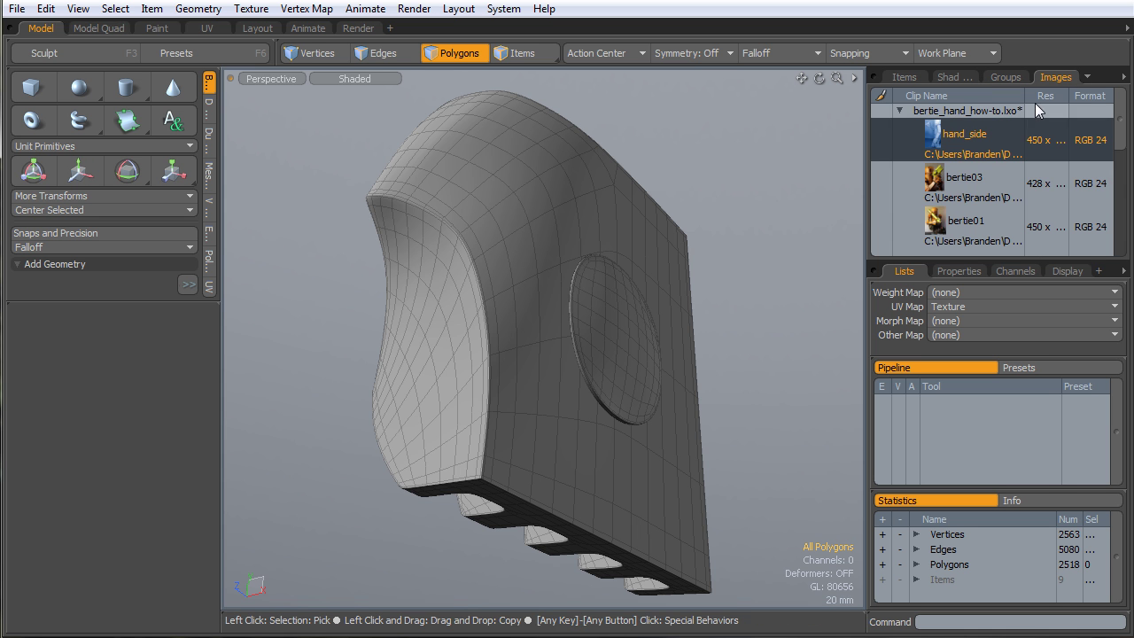
pyautogui.doubleClick(935, 176)
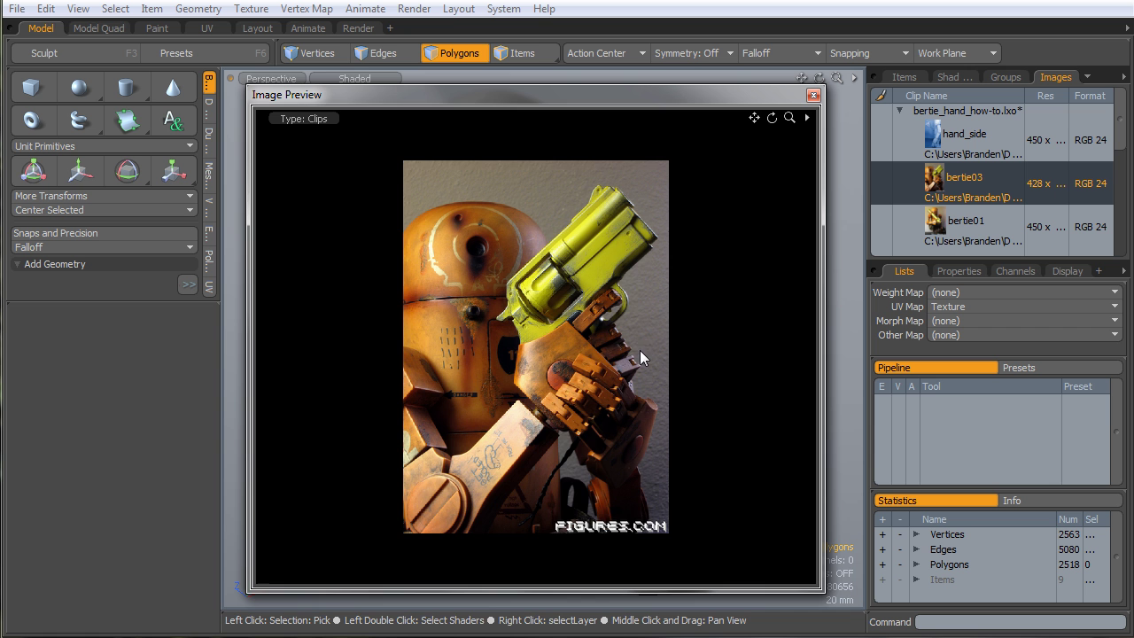
pyautogui.click(812, 95)
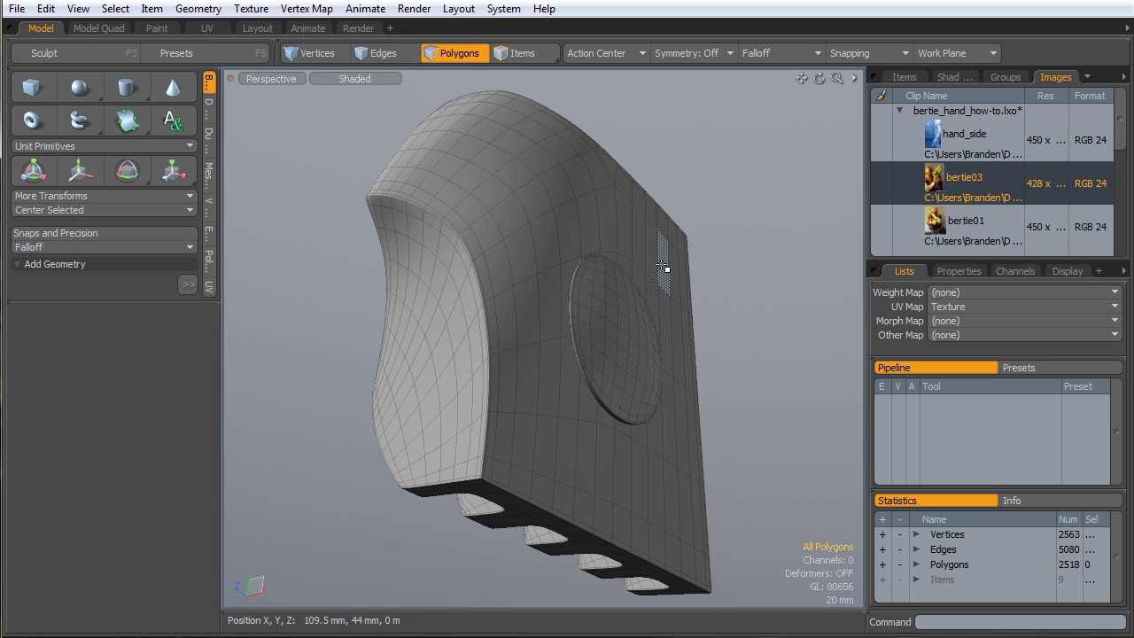
# Highlight all connected polygons of the disc on the back of the hand, view it from both sides, and clear the selection
pyautogui.keyDown('alt'); pyautogui.moveTo(625, 301); pyautogui.dragTo(594, 299); pyautogui.keyUp('alt')
pyautogui.doubleClick(603, 310)
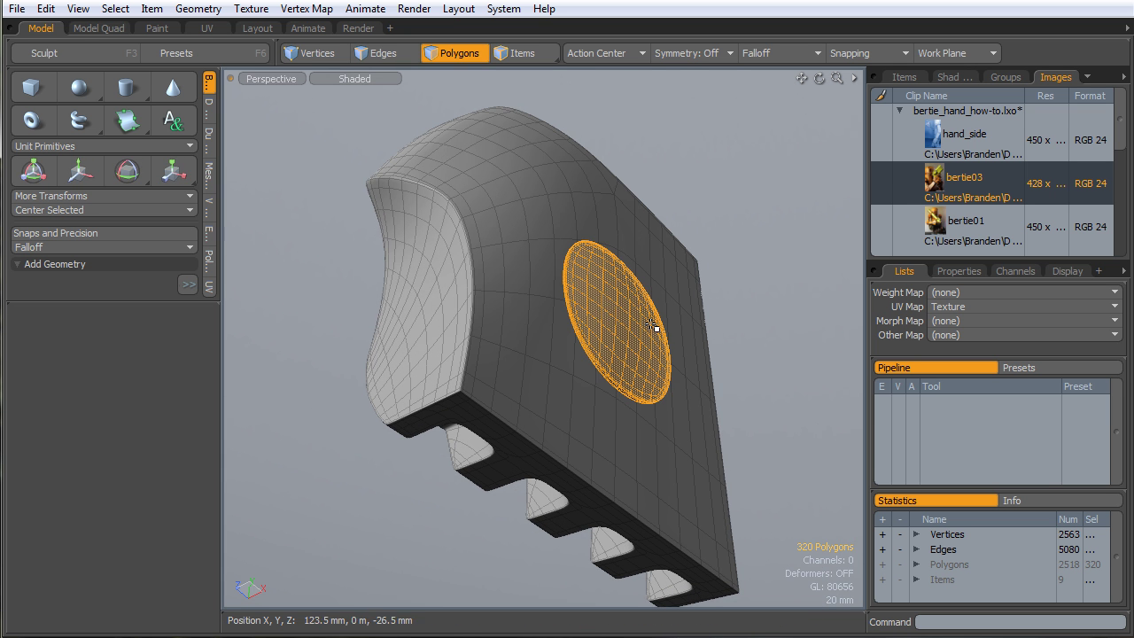
pyautogui.keyDown('alt'); pyautogui.moveTo(653, 324); pyautogui.dragTo(630, 227); pyautogui.keyUp('alt')
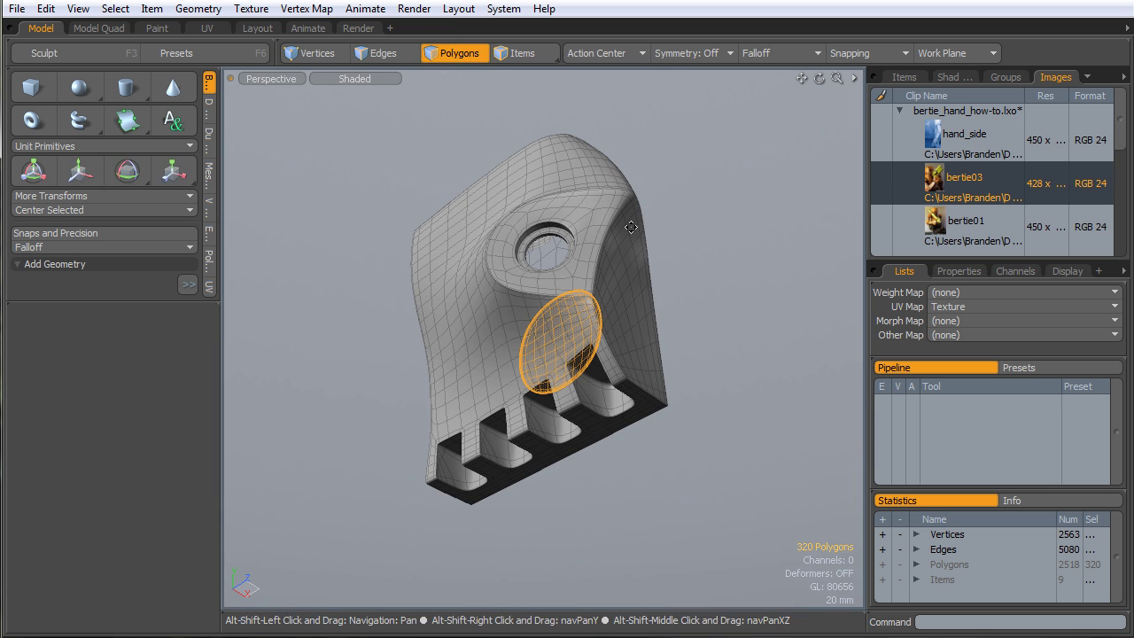
pyautogui.click(691, 259)
pyautogui.keyDown('alt'); pyautogui.moveTo(692, 259); pyautogui.dragTo(732, 245); pyautogui.keyUp('alt')
# Show the Fingers mesh on its own and examine its ball joints and hinged segments
pyautogui.click(905, 77)
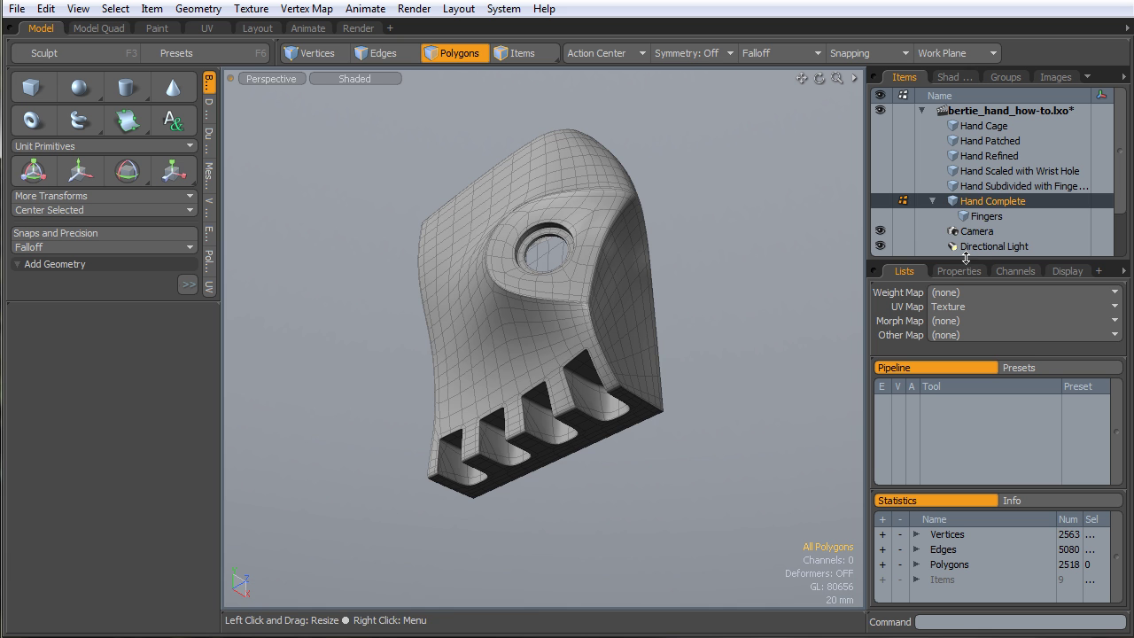
pyautogui.click(994, 222)
pyautogui.keyDown('alt'); pyautogui.moveTo(713, 222); pyautogui.dragTo(587, 443); pyautogui.keyUp('alt')
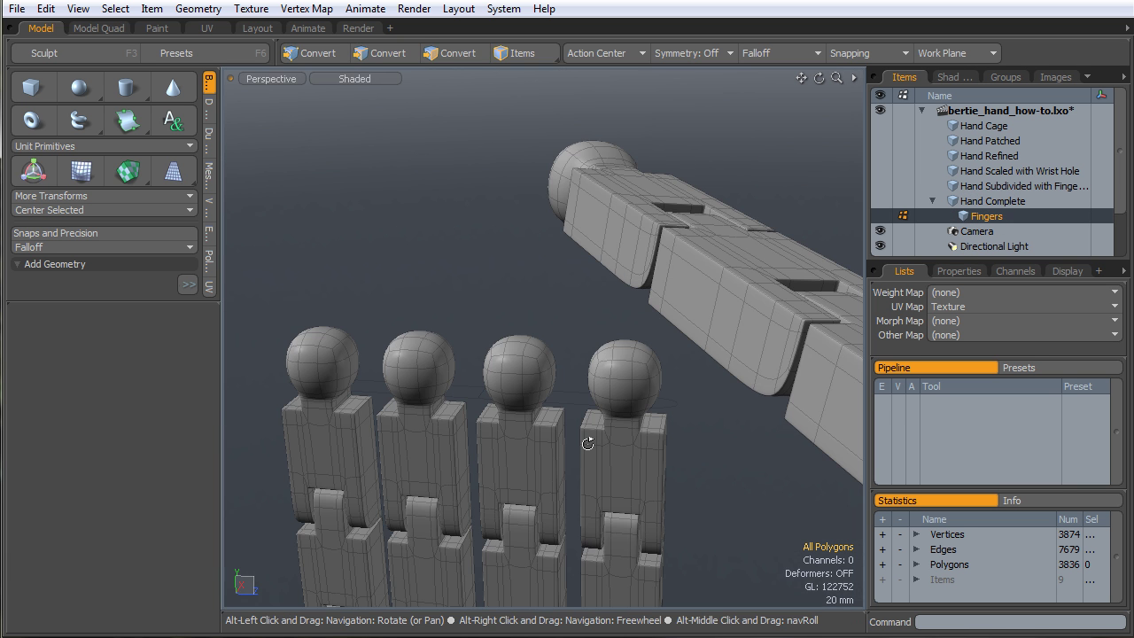
pyautogui.keyDown('ctrl'); pyautogui.keyDown('alt'); pyautogui.moveTo(565, 400); pyautogui.dragTo(591, 377); pyautogui.keyUp('alt'); pyautogui.keyUp('ctrl')
pyautogui.keyDown('alt'); pyautogui.moveTo(592, 377); pyautogui.dragTo(584, 433); pyautogui.keyUp('alt')
pyautogui.keyDown('ctrl'); pyautogui.keyDown('alt'); pyautogui.moveTo(584, 434); pyautogui.dragTo(604, 453); pyautogui.keyUp('alt'); pyautogui.keyUp('ctrl')
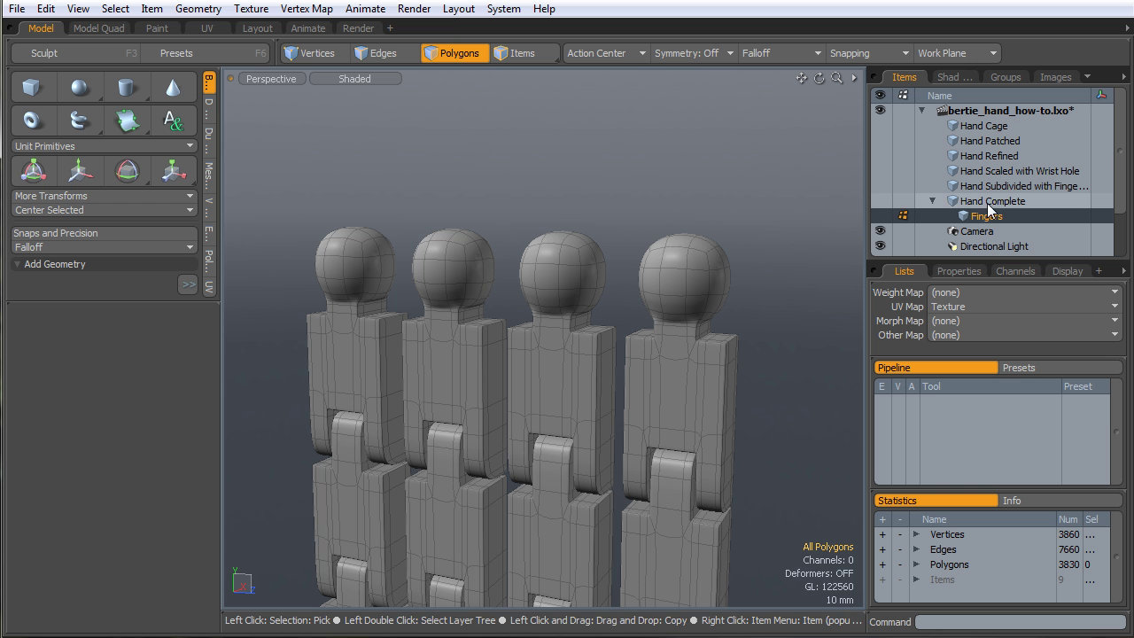
# Make the Hand Complete and Fingers meshes visible and select both of them together
pyautogui.click(882, 201)
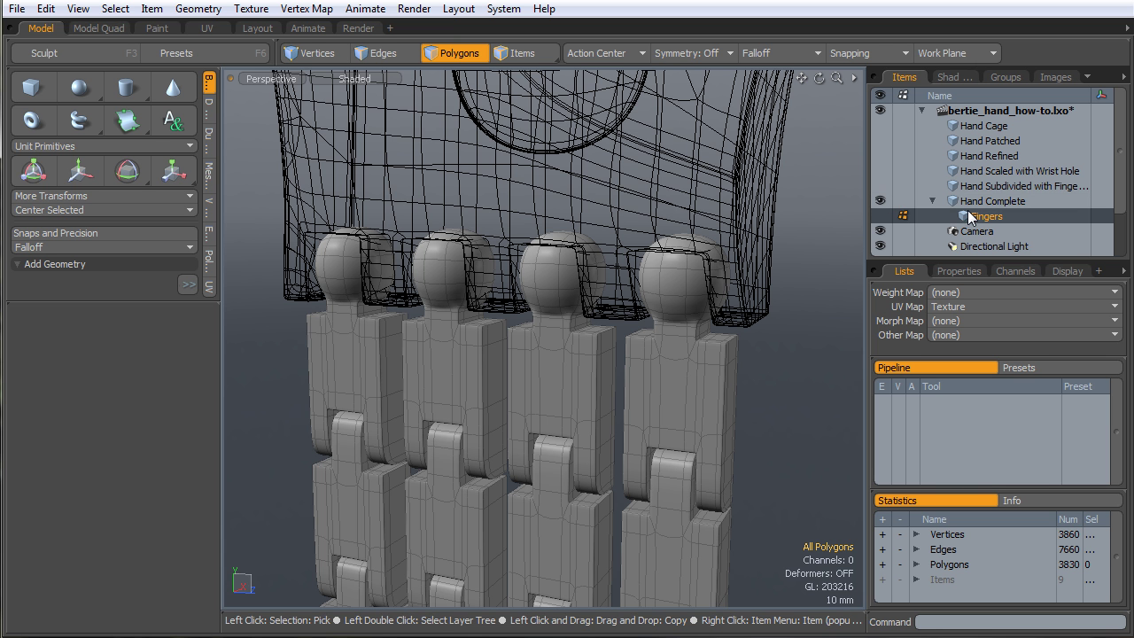
pyautogui.click(881, 214)
pyautogui.keyDown('shift'); pyautogui.click(977, 204); pyautogui.keyUp('shift')
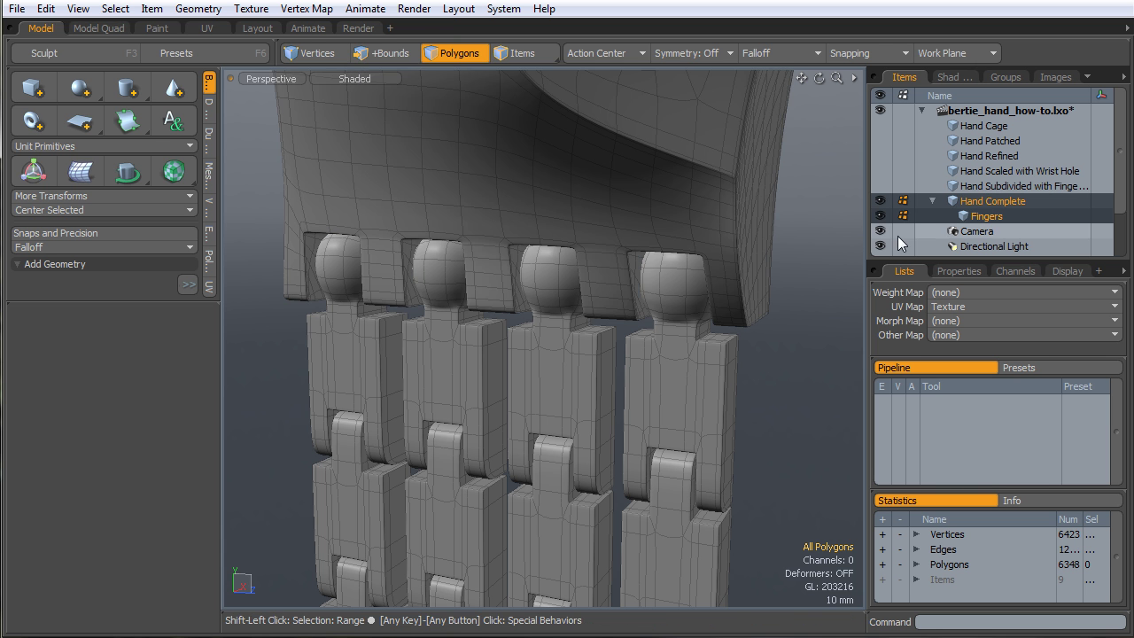
# Highlight the connected polygons of an outer finger's first segment, see how it fits its socket, and clear the selection
pyautogui.keyDown('alt'); pyautogui.moveTo(677, 213); pyautogui.dragTo(508, 433); pyautogui.keyUp('alt')
pyautogui.doubleClick(444, 330)
pyautogui.keyDown('alt'); pyautogui.moveTo(425, 343); pyautogui.dragTo(512, 317); pyautogui.keyUp('alt')
pyautogui.keyDown('alt'); pyautogui.keyDown('shift'); pyautogui.moveTo(512, 317); pyautogui.dragTo(452, 285); pyautogui.keyUp('shift'); pyautogui.keyUp('alt')
pyautogui.keyDown('alt'); pyautogui.moveTo(451, 285); pyautogui.dragTo(591, 289); pyautogui.keyUp('alt')
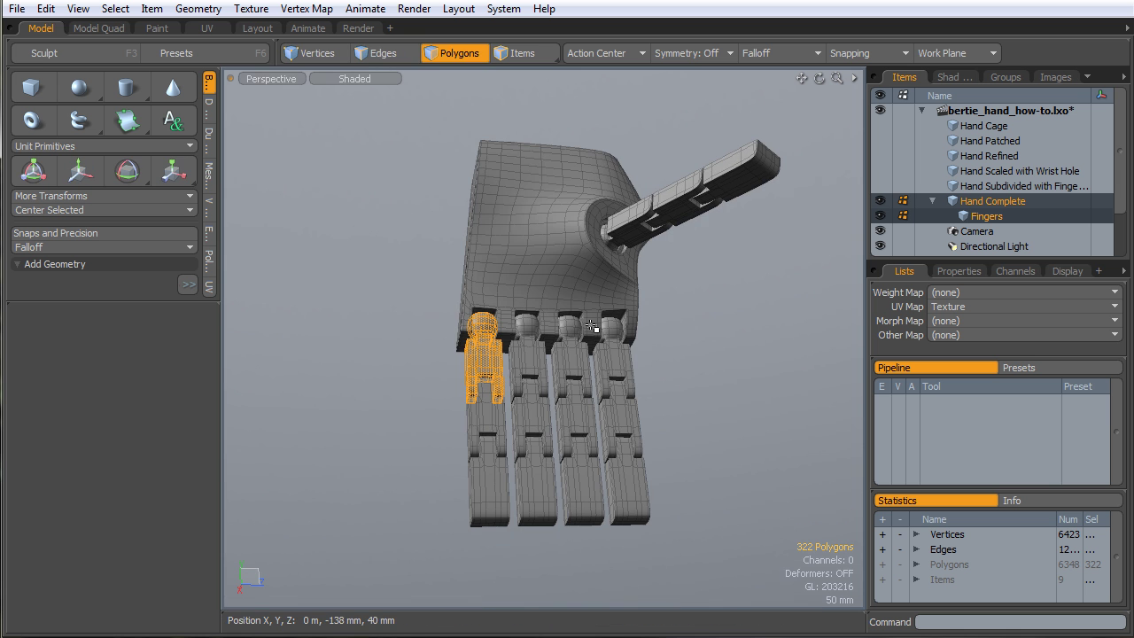
pyautogui.click(660, 318)
# Inspect the assembled hand from all sides, including the ball joints in their sockets and the thumb in its hole
pyautogui.keyDown('alt'); pyautogui.moveTo(660, 317); pyautogui.dragTo(602, 212); pyautogui.keyUp('alt')
pyautogui.keyDown('alt'); pyautogui.keyDown('shift'); pyautogui.moveTo(602, 212); pyautogui.dragTo(633, 319); pyautogui.keyUp('shift'); pyautogui.keyUp('alt')
pyautogui.keyDown('ctrl'); pyautogui.keyDown('alt'); pyautogui.moveTo(633, 319); pyautogui.dragTo(548, 331); pyautogui.keyUp('alt'); pyautogui.keyUp('ctrl')
pyautogui.keyDown('ctrl'); pyautogui.keyDown('alt'); pyautogui.moveTo(589, 276); pyautogui.dragTo(553, 281); pyautogui.keyUp('alt'); pyautogui.keyUp('ctrl')
pyautogui.keyDown('ctrl'); pyautogui.keyDown('alt'); pyautogui.moveTo(685, 264); pyautogui.dragTo(574, 312); pyautogui.keyUp('alt'); pyautogui.keyUp('ctrl')
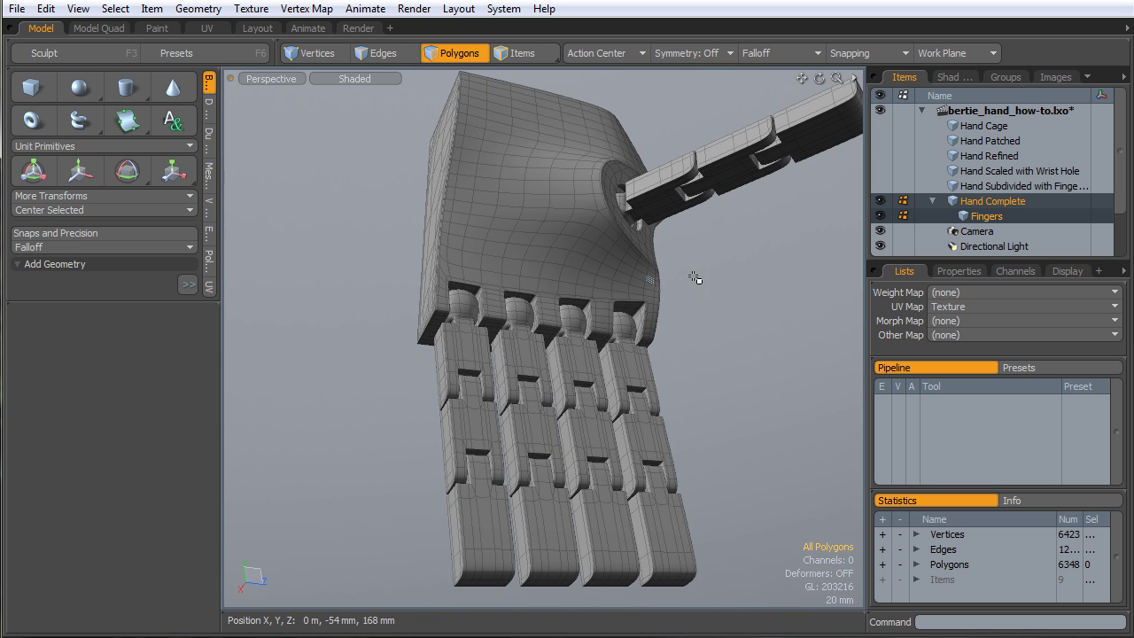
pyautogui.keyDown('alt'); pyautogui.moveTo(673, 214); pyautogui.dragTo(762, 303); pyautogui.keyUp('alt')
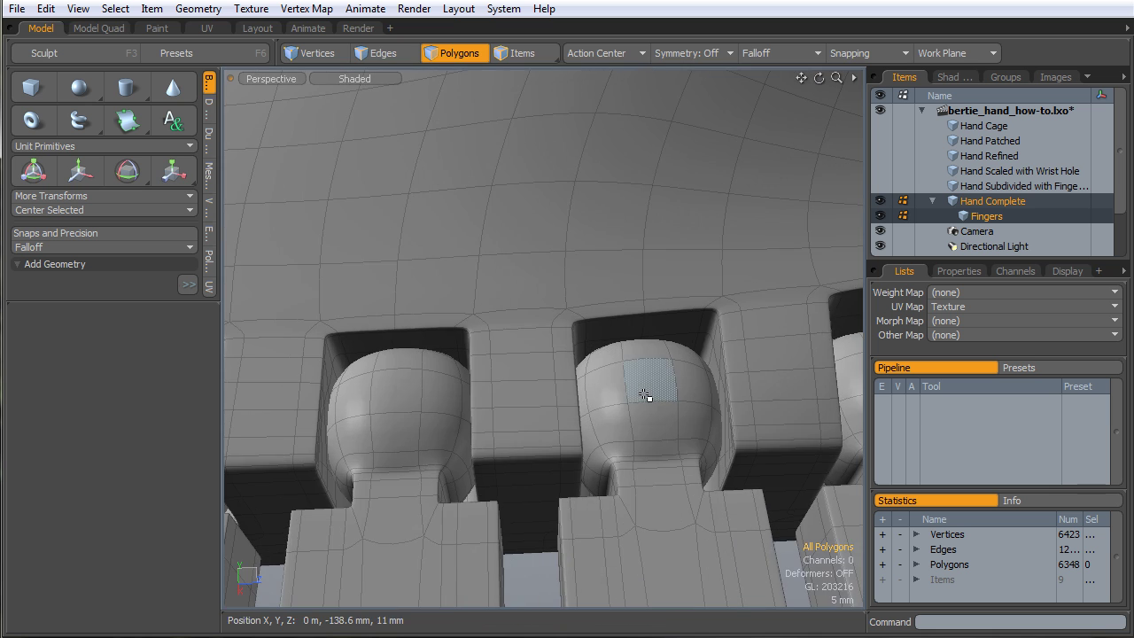
pyautogui.keyDown('alt'); pyautogui.moveTo(646, 395); pyautogui.dragTo(612, 410); pyautogui.keyUp('alt')
pyautogui.keyDown('alt'); pyautogui.moveTo(611, 410); pyautogui.dragTo(546, 308); pyautogui.keyUp('alt')
pyautogui.keyDown('alt'); pyautogui.moveTo(592, 387); pyautogui.dragTo(726, 376); pyautogui.keyUp('alt')
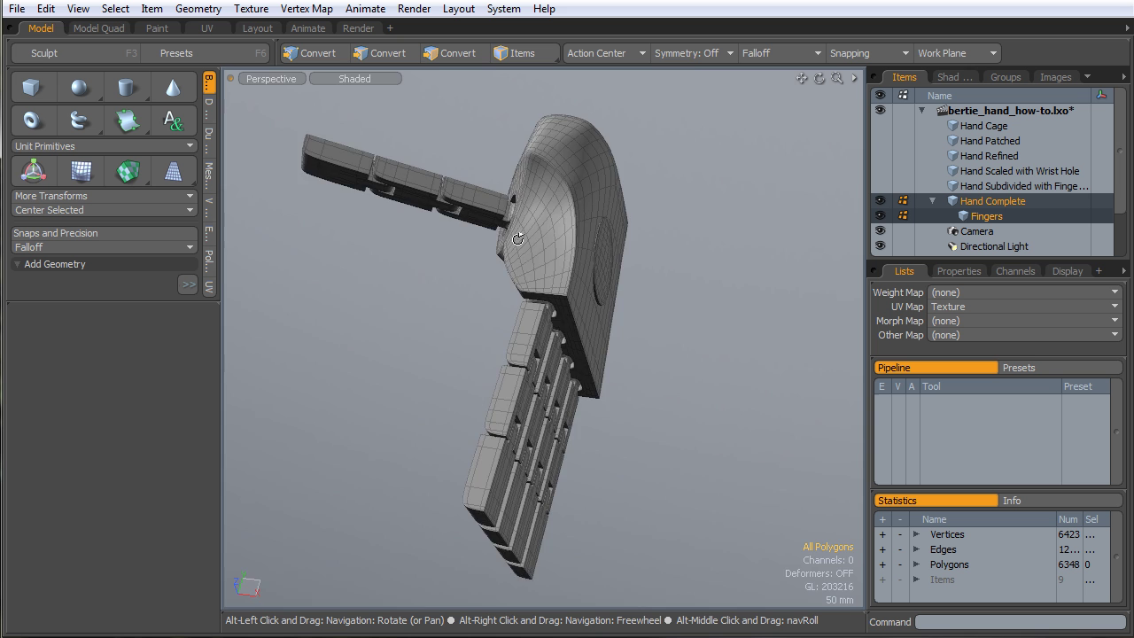
pyautogui.keyDown('alt'); pyautogui.moveTo(518, 239); pyautogui.dragTo(600, 365); pyautogui.keyUp('alt')
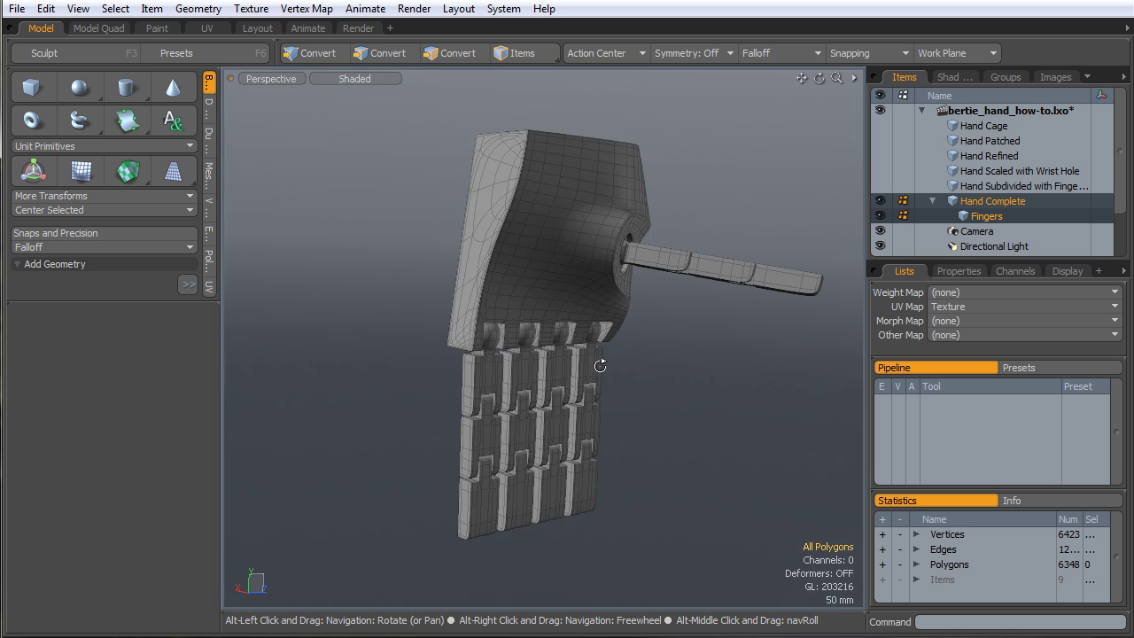
pyautogui.moveTo(567, 277)
pyautogui.keyDown('alt'); pyautogui.mouseDown()
pyautogui.moveTo(555, 322)
pyautogui.moveTo(545, 272)
pyautogui.mouseUp(); pyautogui.keyUp('alt')
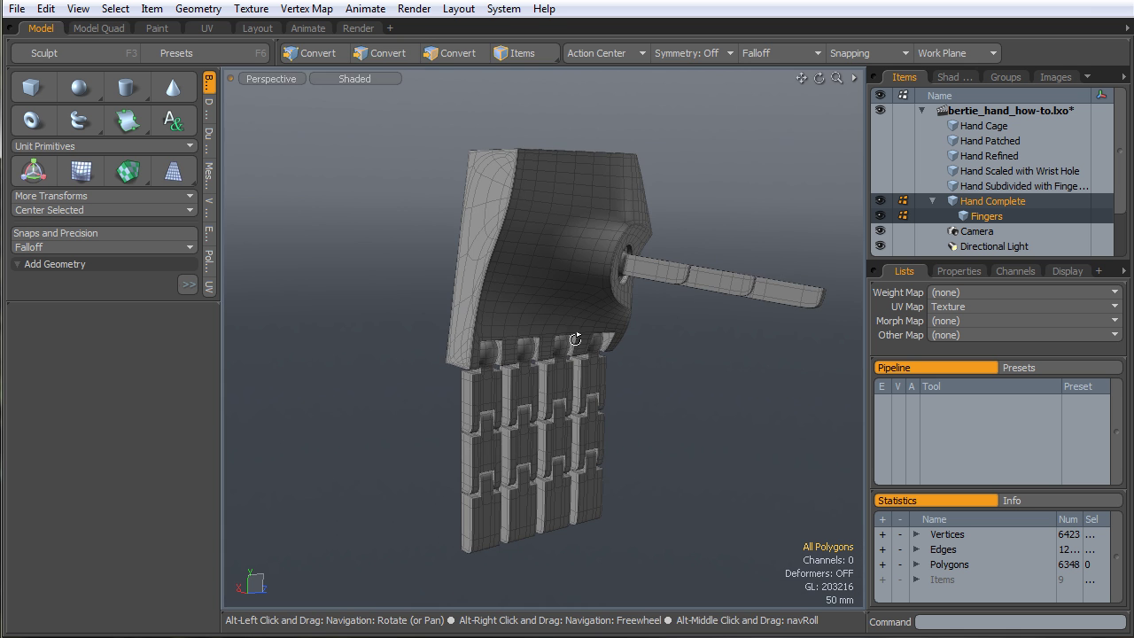
pyautogui.keyDown('alt'); pyautogui.moveTo(576, 339); pyautogui.dragTo(552, 316); pyautogui.keyUp('alt')
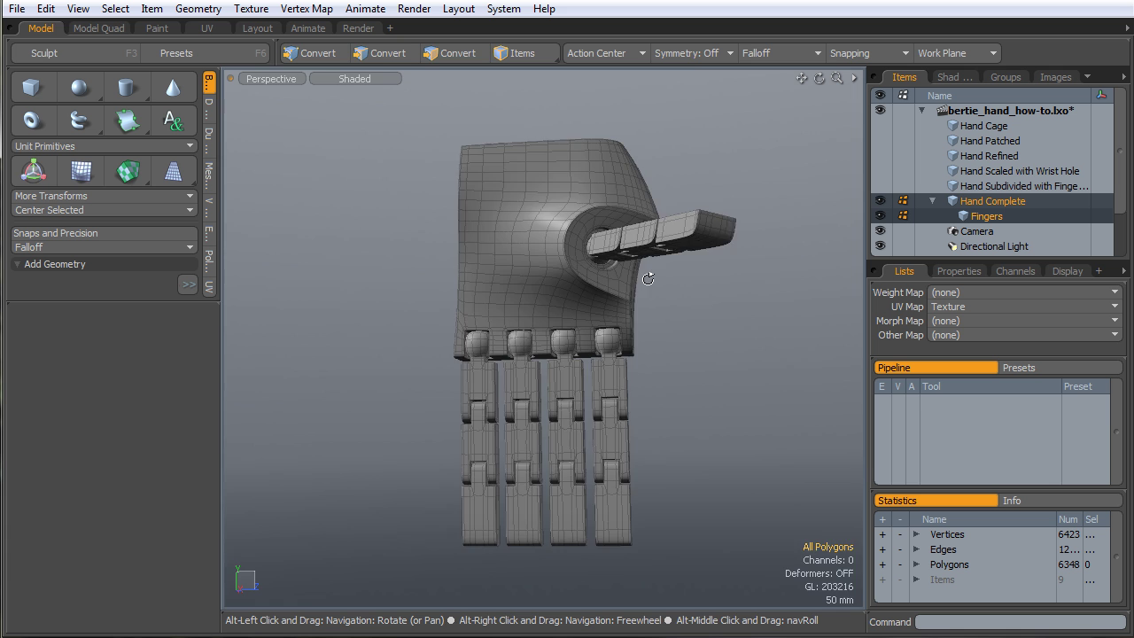
pyautogui.keyDown('alt'); pyautogui.moveTo(648, 278); pyautogui.dragTo(543, 410); pyautogui.keyUp('alt')
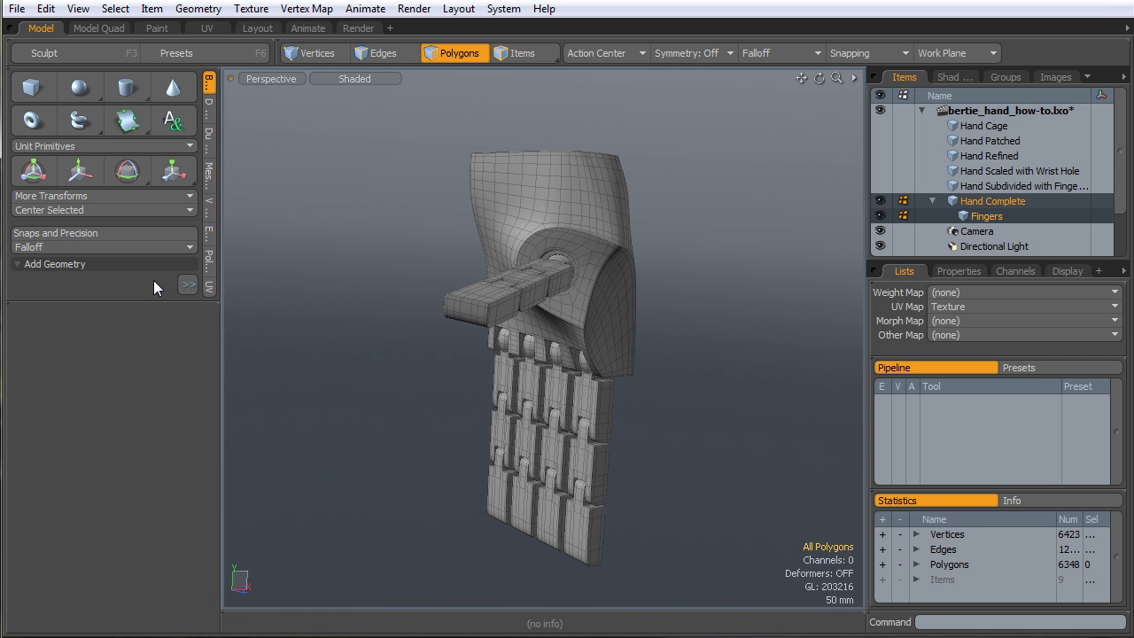
# Extend the modeling tool area so that the Add Geometry commands are listed
pyautogui.moveTo(137, 301); pyautogui.dragTo(151, 458)
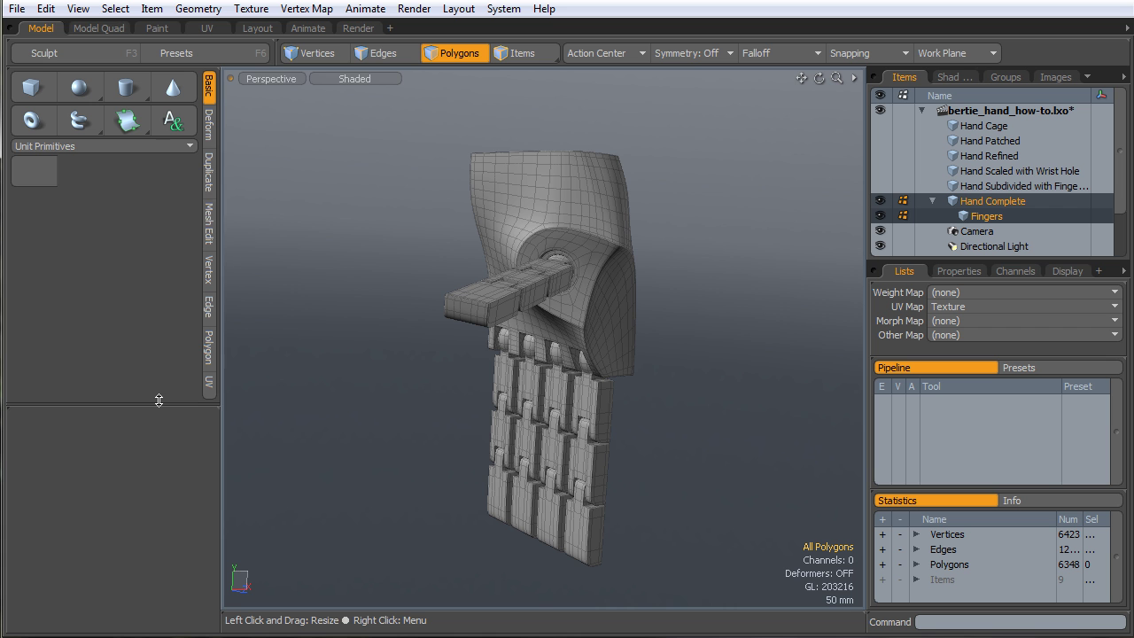
pyautogui.moveTo(158, 401); pyautogui.dragTo(161, 418)
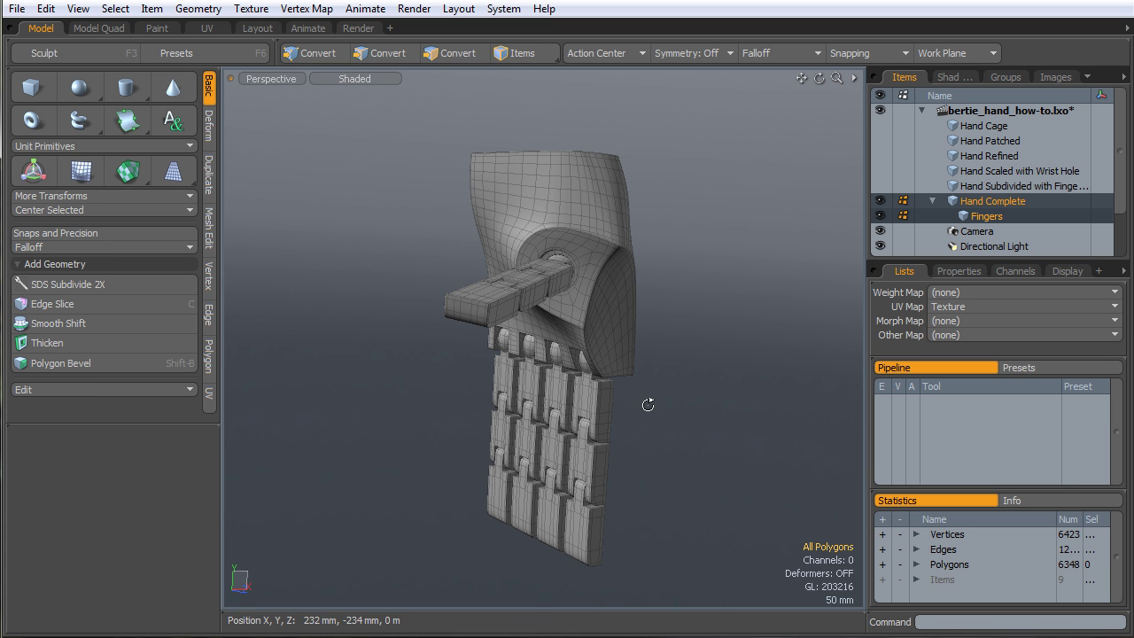
# Examine the early modeling stages of the hand in turn from several angles: the Hand Cage, Hand Patched and Hand Refined meshes
pyautogui.keyDown('alt'); pyautogui.moveTo(647, 402); pyautogui.dragTo(661, 263); pyautogui.keyUp('alt')
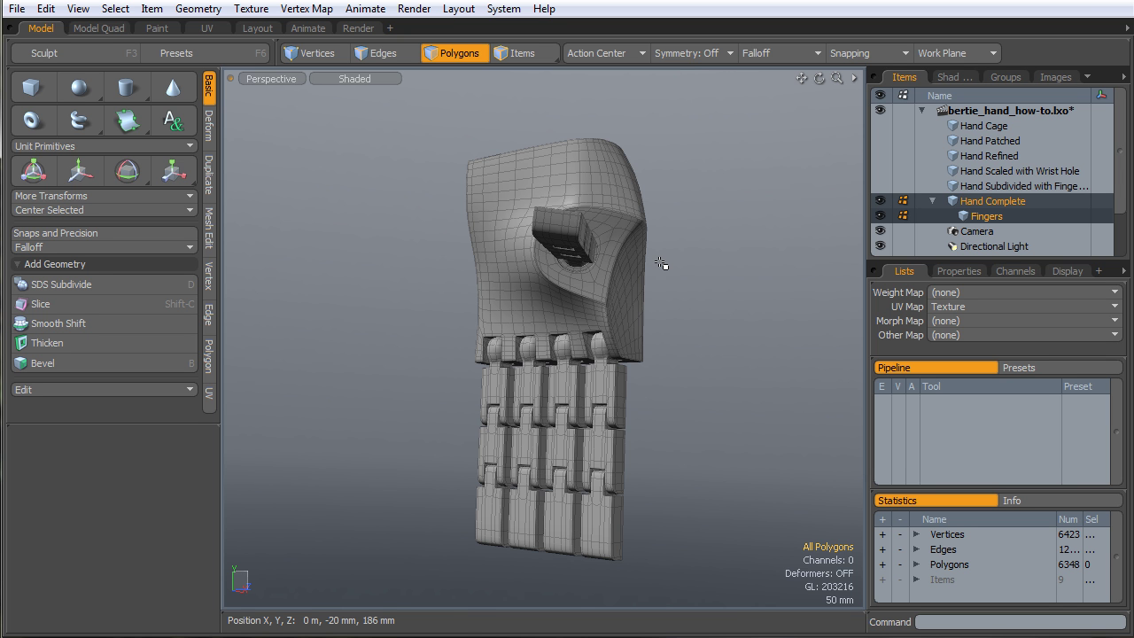
pyautogui.keyDown('alt'); pyautogui.moveTo(631, 288); pyautogui.dragTo(686, 261); pyautogui.keyUp('alt')
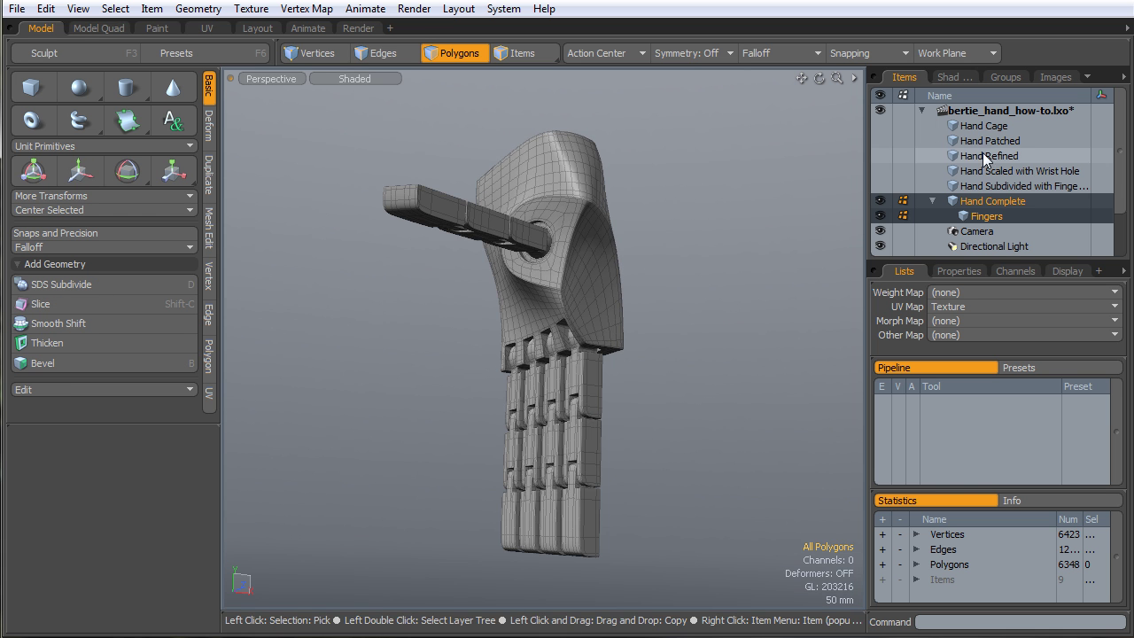
pyautogui.click(983, 125)
pyautogui.keyDown('alt'); pyautogui.moveTo(823, 215); pyautogui.dragTo(236, 260); pyautogui.keyUp('alt')
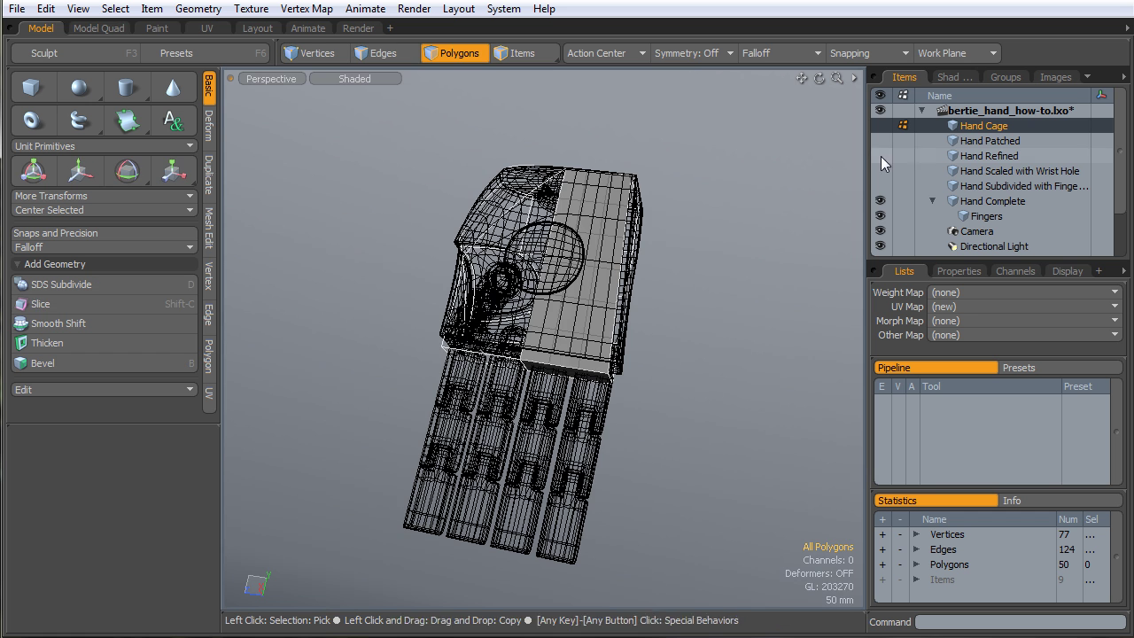
pyautogui.click(989, 141)
pyautogui.keyDown('alt'); pyautogui.moveTo(479, 235); pyautogui.dragTo(416, 237); pyautogui.keyUp('alt')
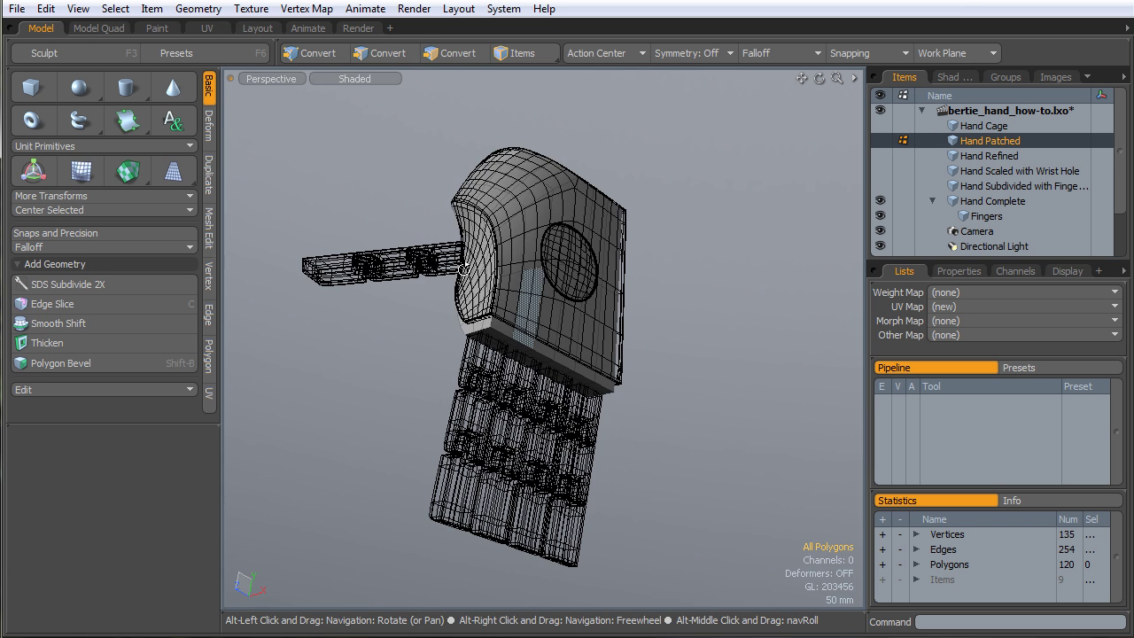
pyautogui.click(989, 156)
pyautogui.keyDown('alt'); pyautogui.moveTo(602, 239); pyautogui.dragTo(762, 306); pyautogui.keyUp('alt')
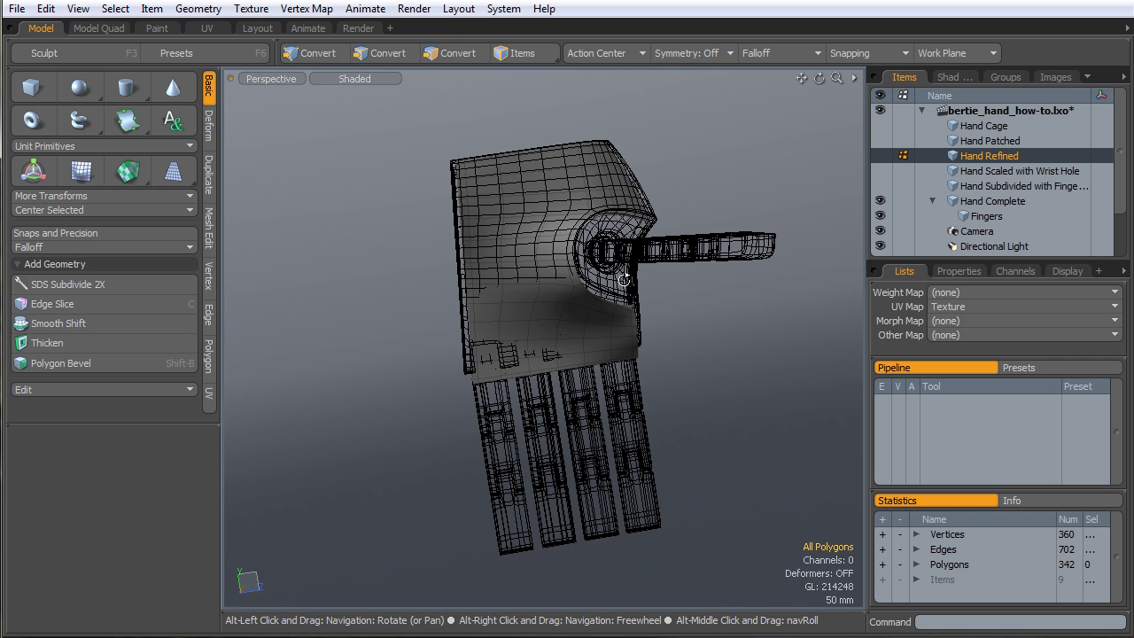
# Examine the Hand Scaled with Wrist Hole mesh and the subdivided hand mesh listed below it from several angles
pyautogui.click(985, 171)
pyautogui.keyDown('alt'); pyautogui.moveTo(673, 232); pyautogui.dragTo(620, 326); pyautogui.keyUp('alt')
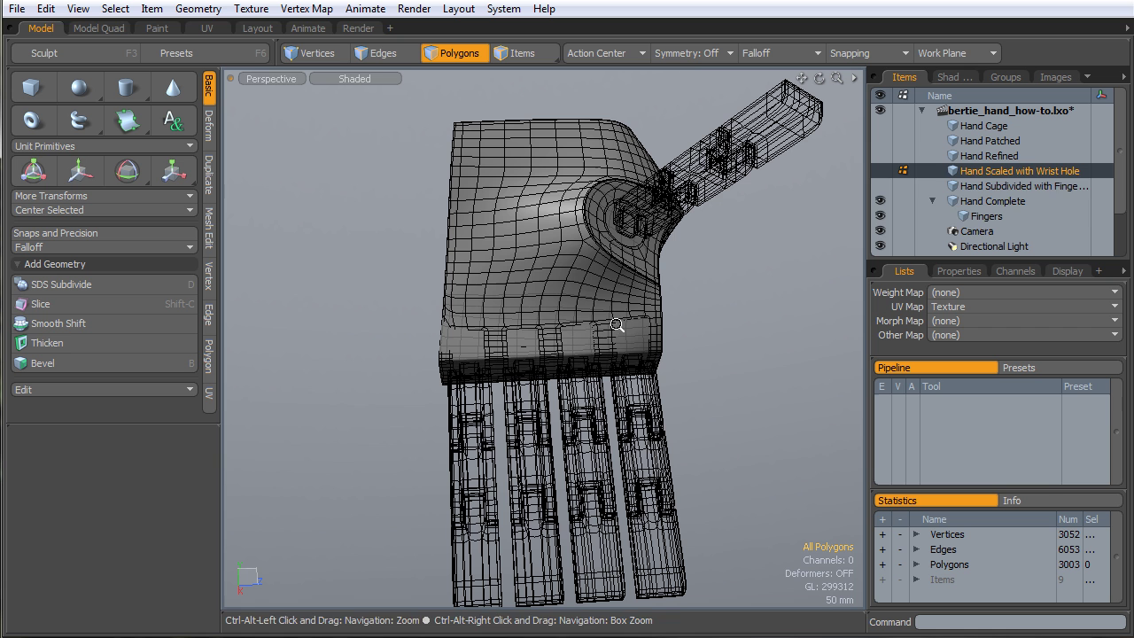
pyautogui.click(975, 186)
pyautogui.keyDown('alt'); pyautogui.moveTo(627, 368); pyautogui.dragTo(576, 259); pyautogui.keyUp('alt')
pyautogui.moveTo(576, 259)
pyautogui.keyDown('ctrl'); pyautogui.keyDown('alt'); pyautogui.mouseDown()
pyautogui.moveTo(545, 261)
pyautogui.moveTo(571, 259)
pyautogui.mouseUp(); pyautogui.keyUp('alt'); pyautogui.keyUp('ctrl')
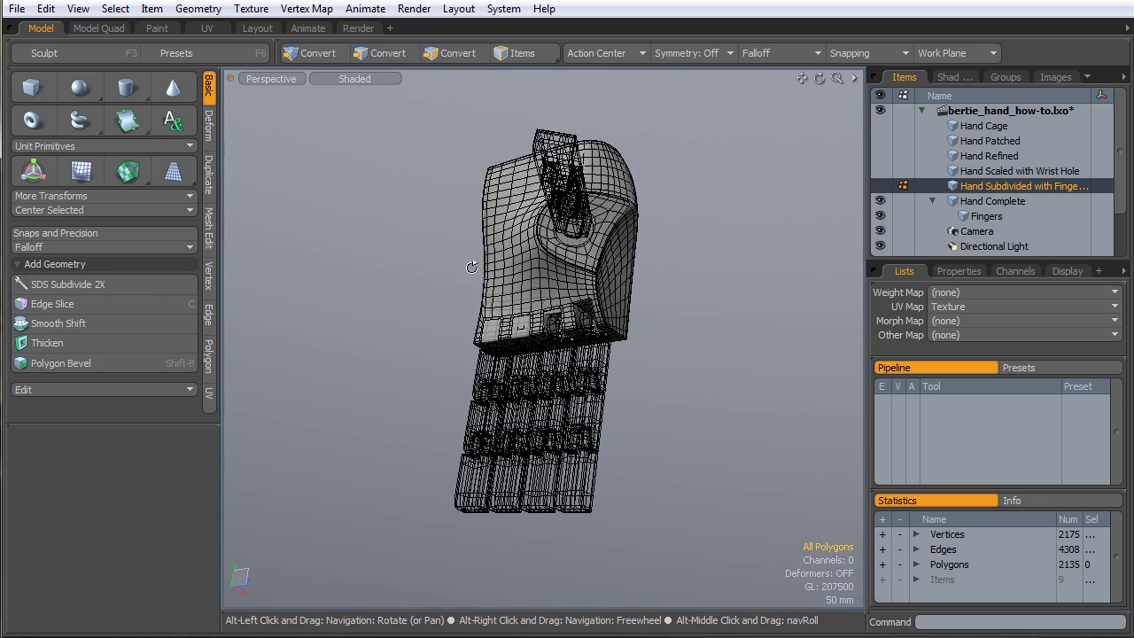
pyautogui.keyDown('alt'); pyautogui.moveTo(472, 268); pyautogui.dragTo(593, 320); pyautogui.keyUp('alt')
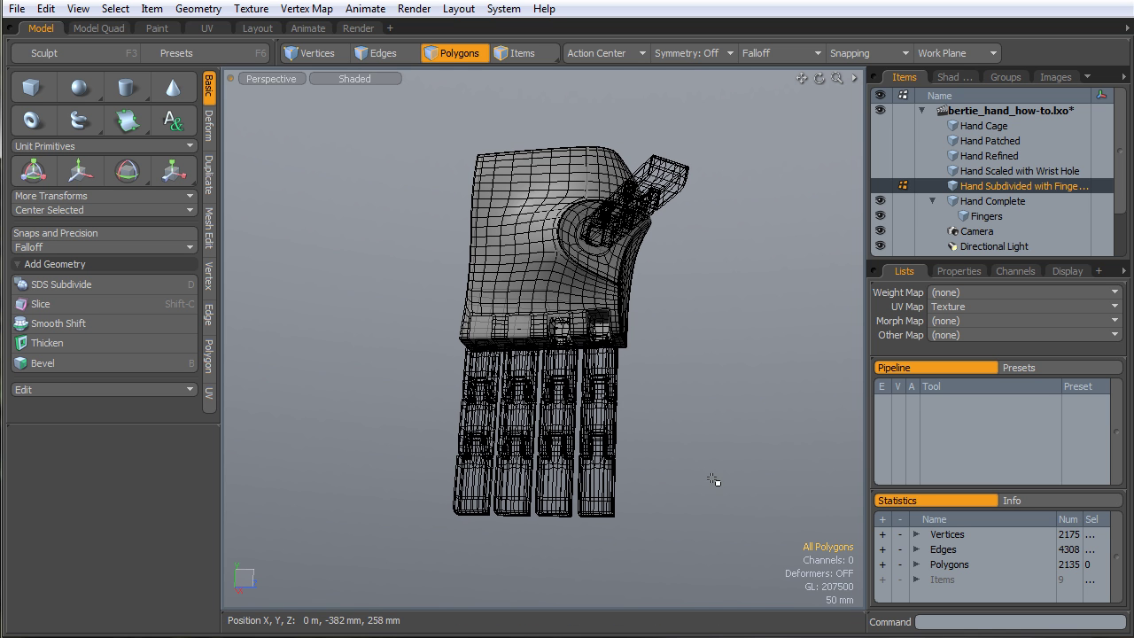